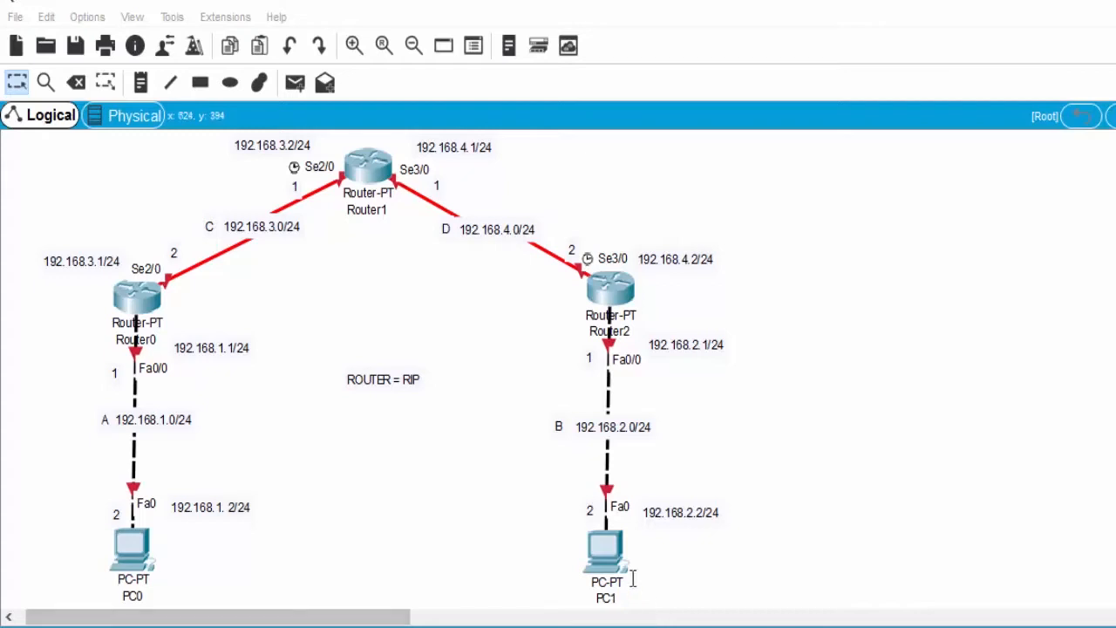
Give PC0 the static IP address 192.168.1.2 with subnet mask 255.255.255.0 in its IP configuration.
left_click(128, 546)
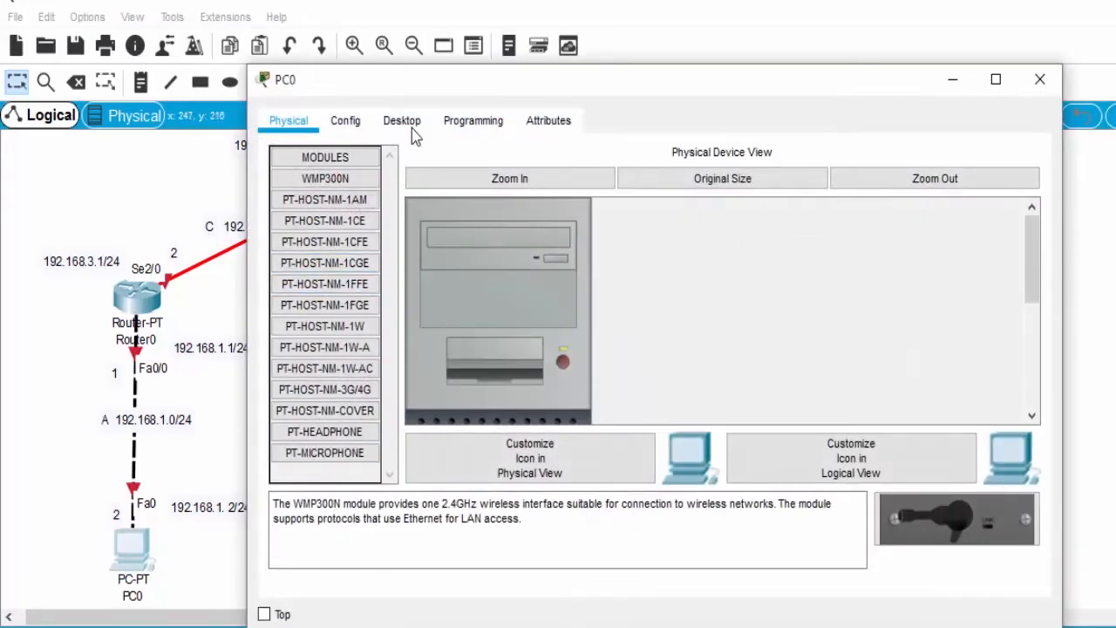
left_click(413, 124)
left_click(354, 230)
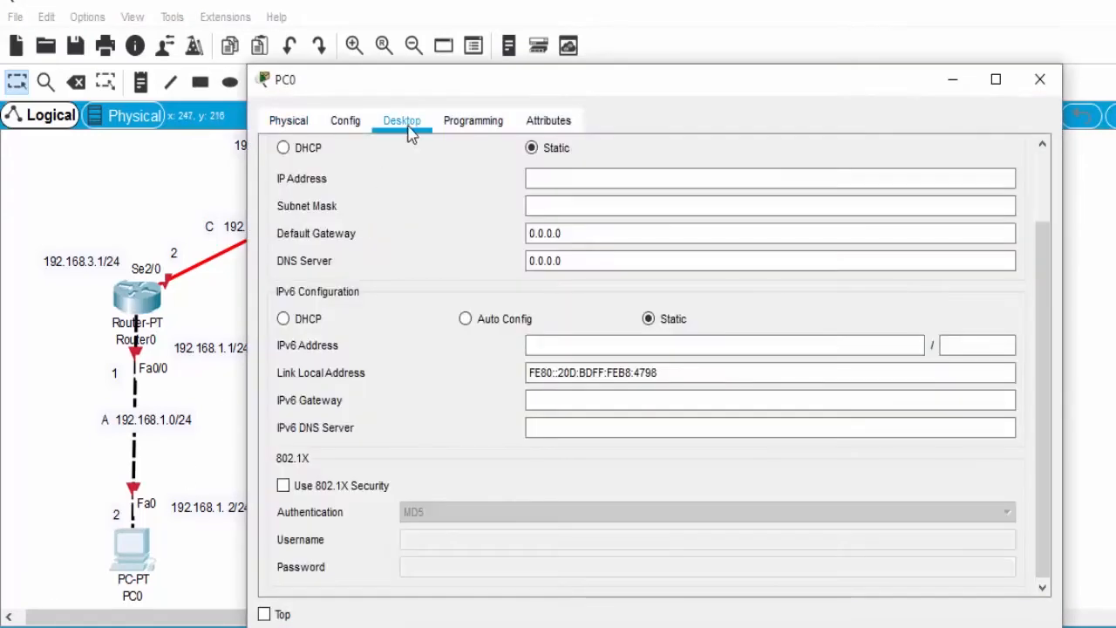
left_click_drag(408, 89, 460, 89)
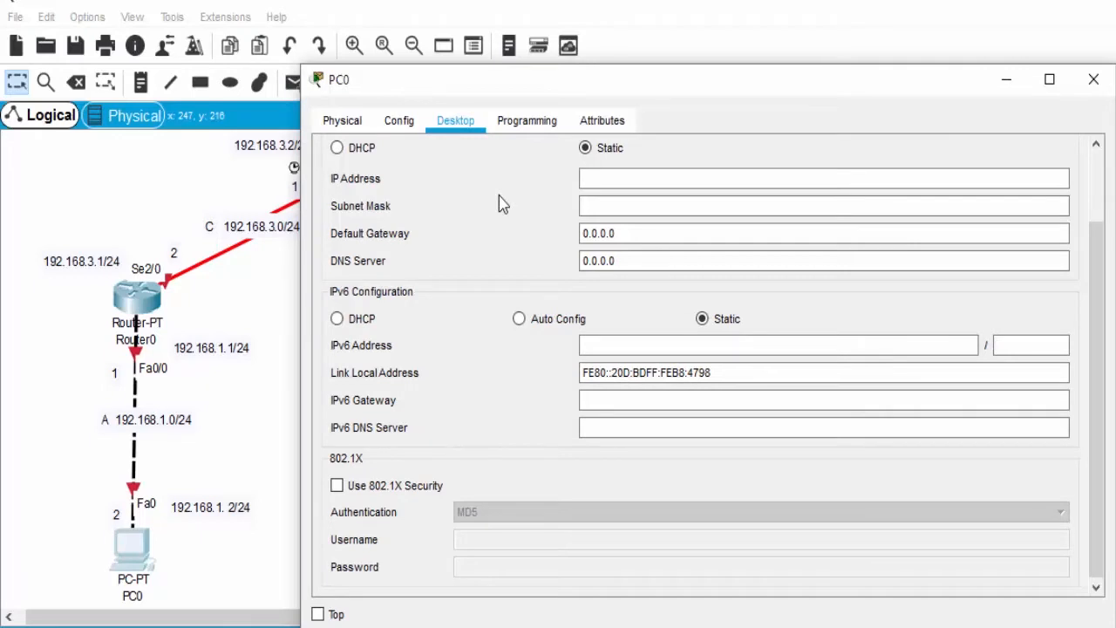
left_click(613, 185)
type("1")
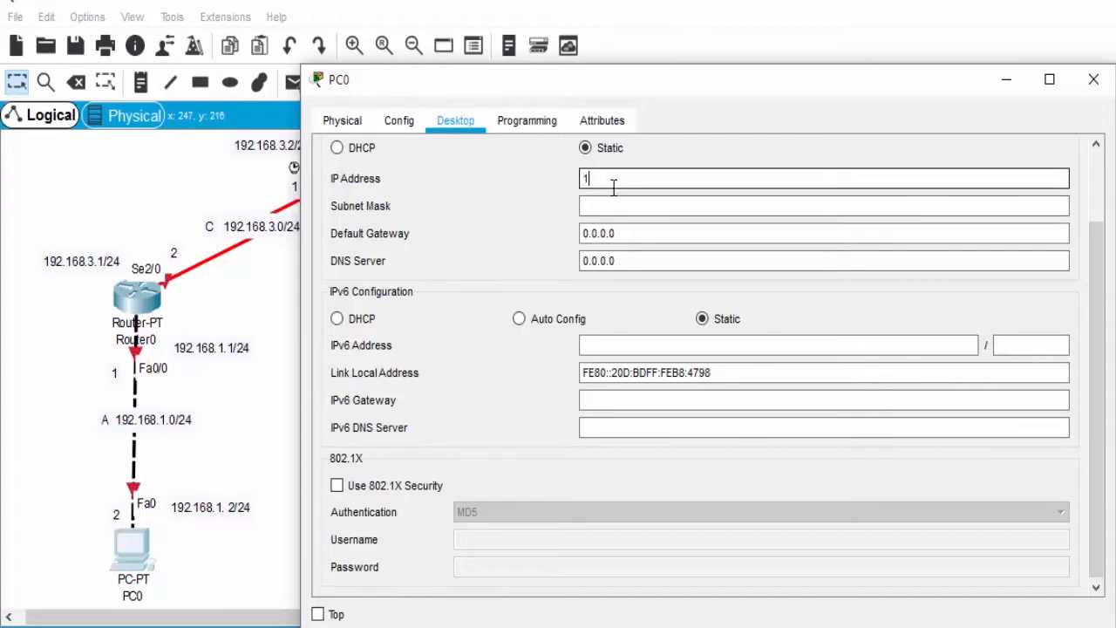
type("92.168.1.2")
left_click(640, 206)
Set PC0's default gateway to 192.168.1.1 and close its configuration window.
left_click_drag(652, 233, 575, 232)
type("192.16")
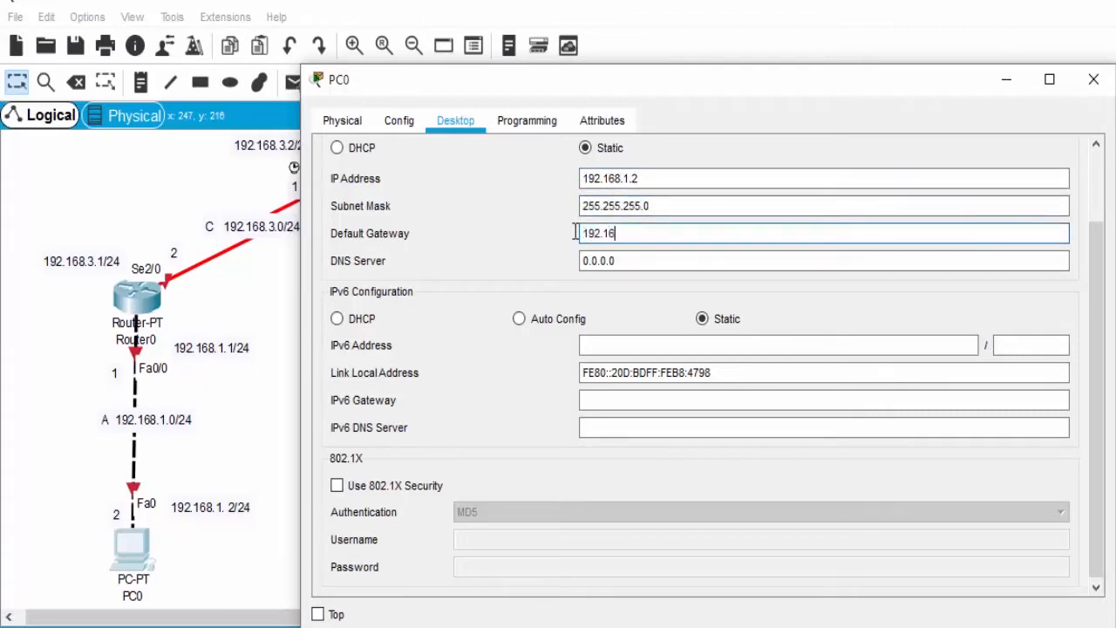
type("8.1.1")
scroll(536, 230, "up", 2)
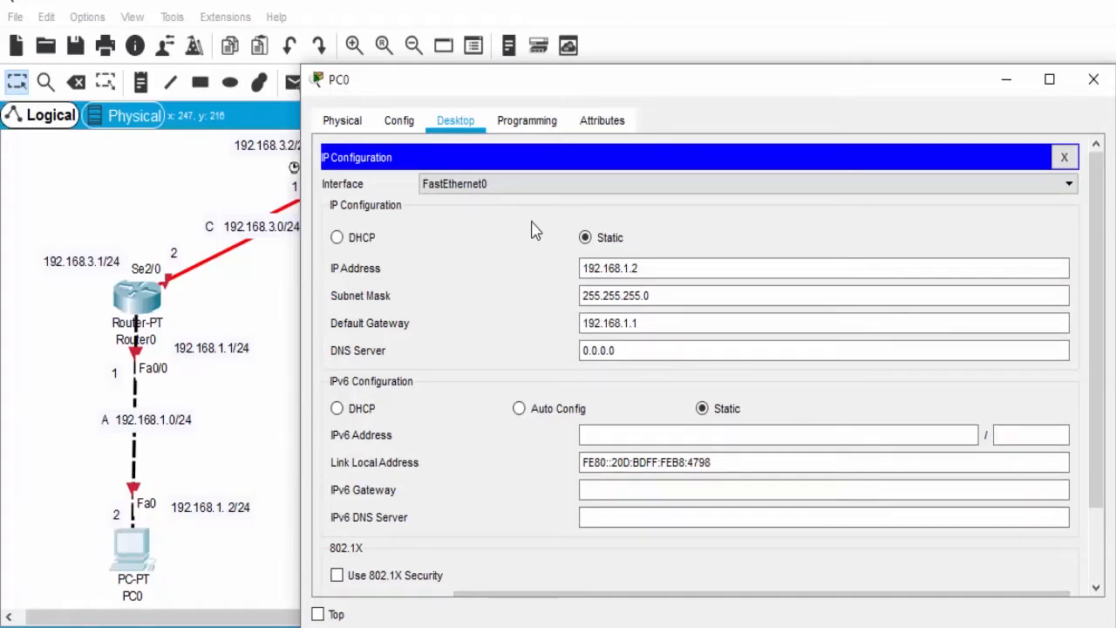
left_click(1062, 158)
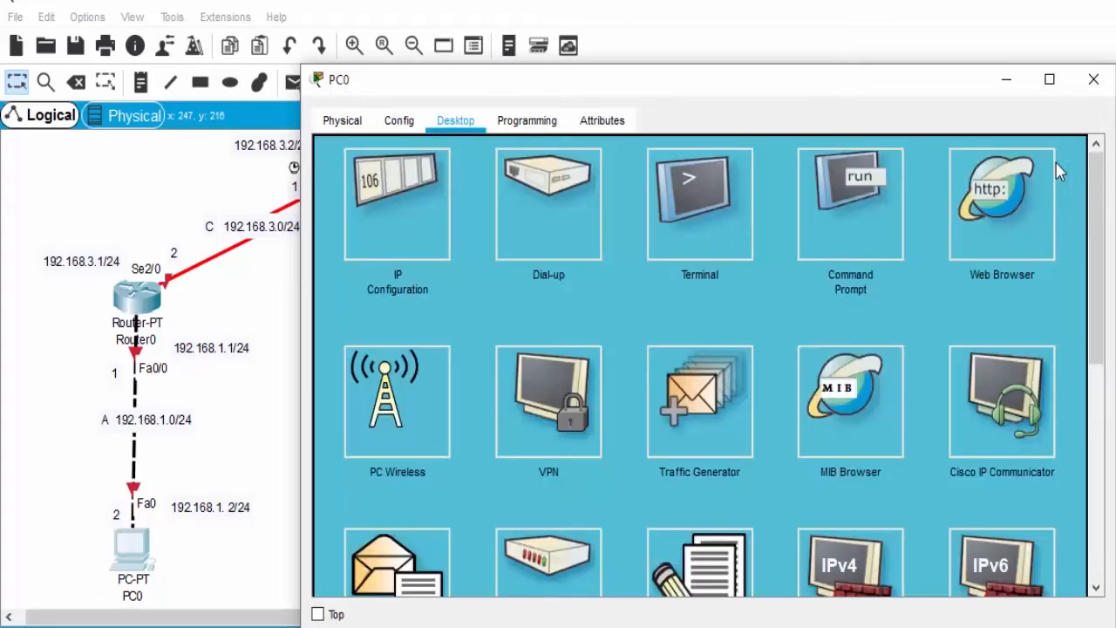
left_click(1093, 80)
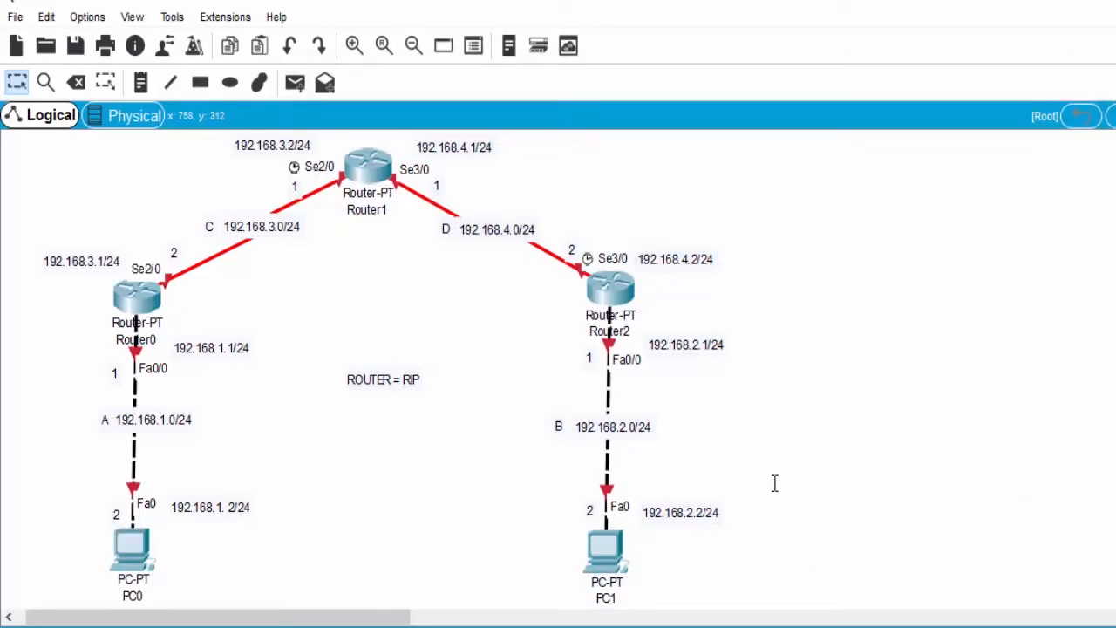
Give PC1 the static IP address 192.168.2.2 with subnet mask 255.255.255.0 in its IP configuration.
left_click(613, 544)
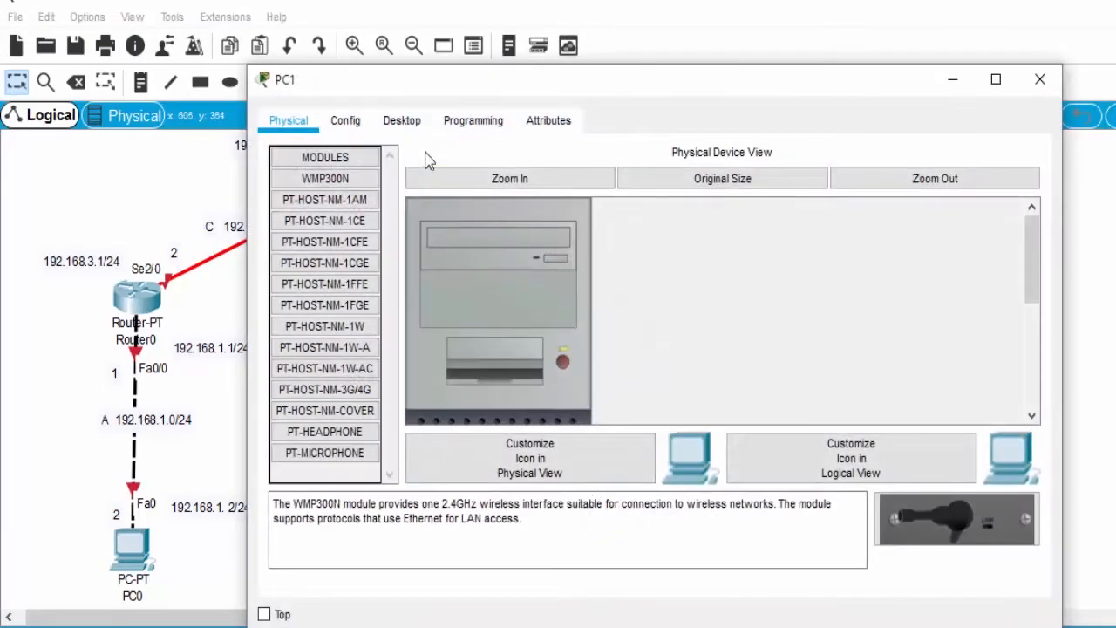
left_click(404, 124)
left_click(353, 199)
left_click_drag(388, 78, 920, 98)
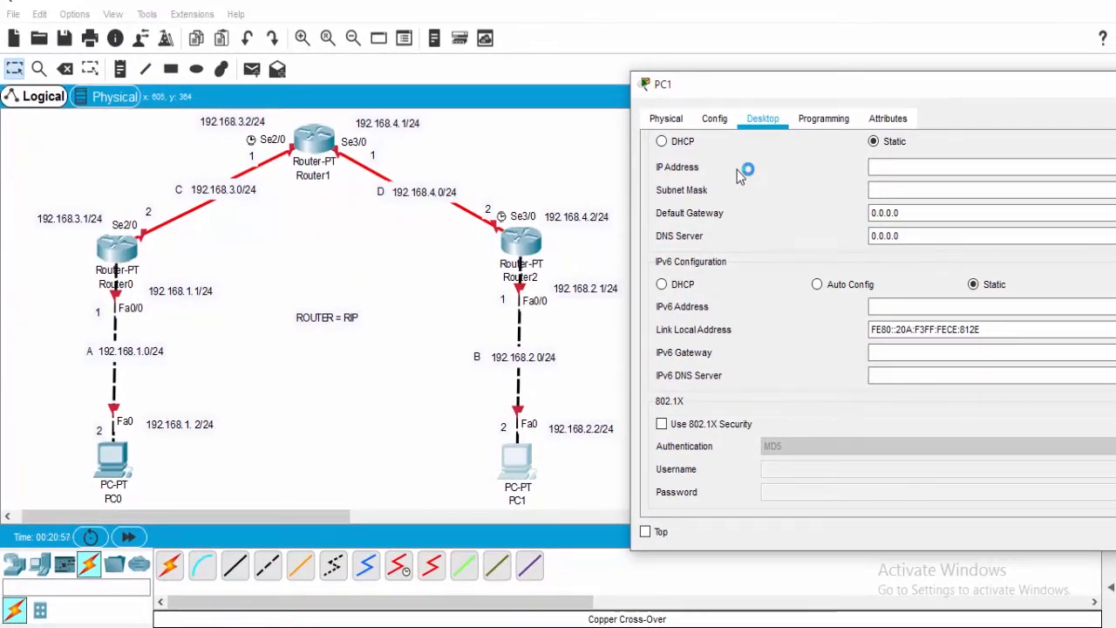
left_click(872, 166)
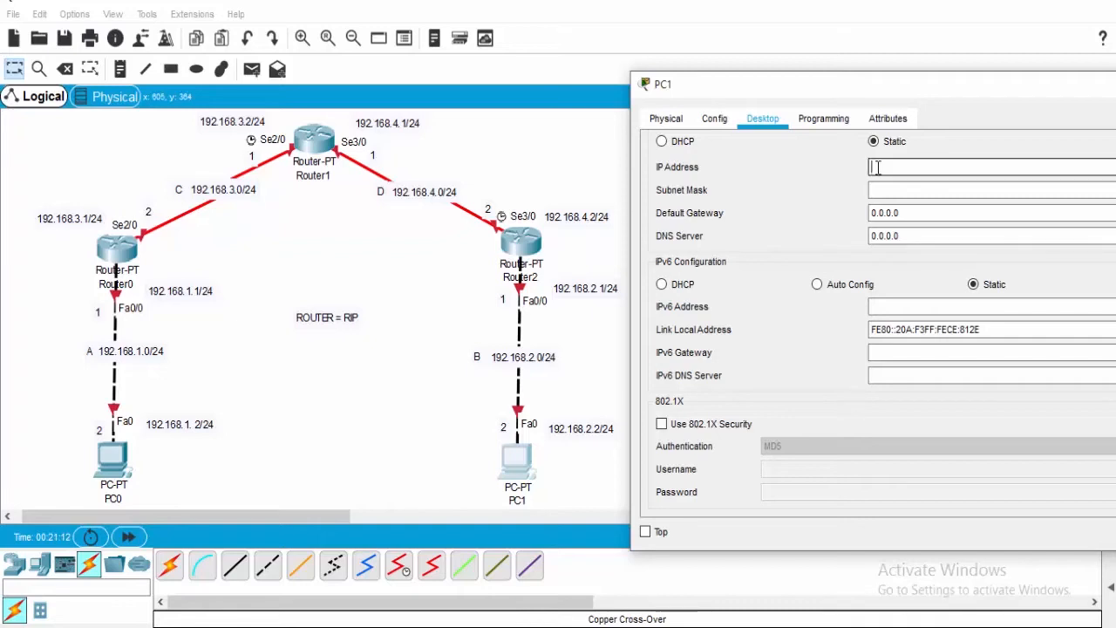
type("192.168.2.")
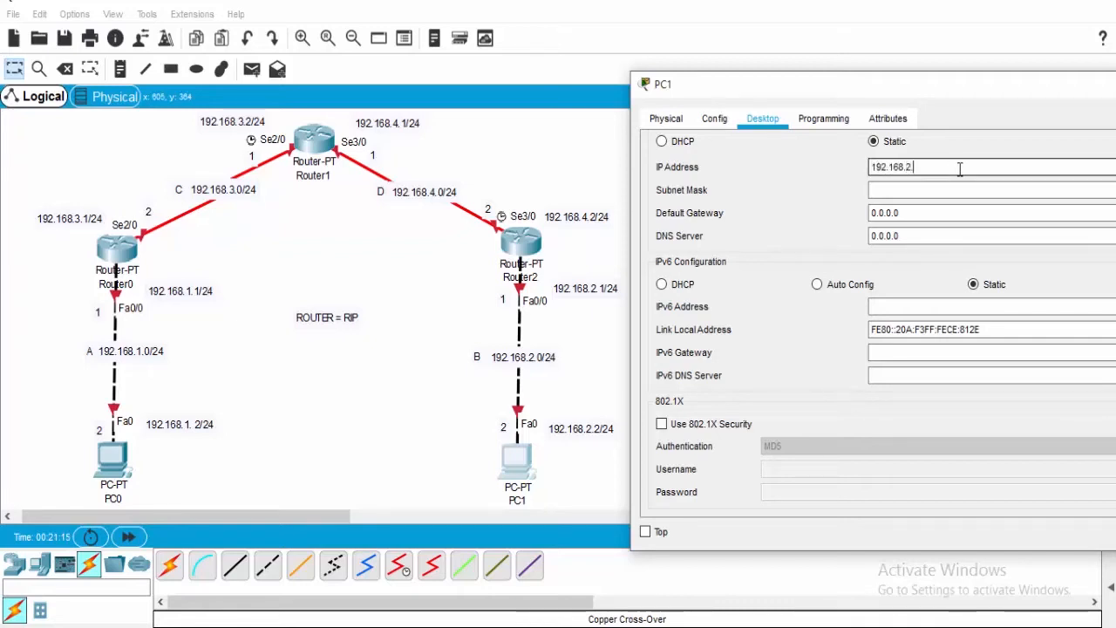
type("2")
left_click(1097, 187)
Set PC1's default gateway to 192.168.2.1 and close its configuration window.
left_click(1041, 209)
left_click_drag(1041, 209, 870, 230)
type("192.168.2.1")
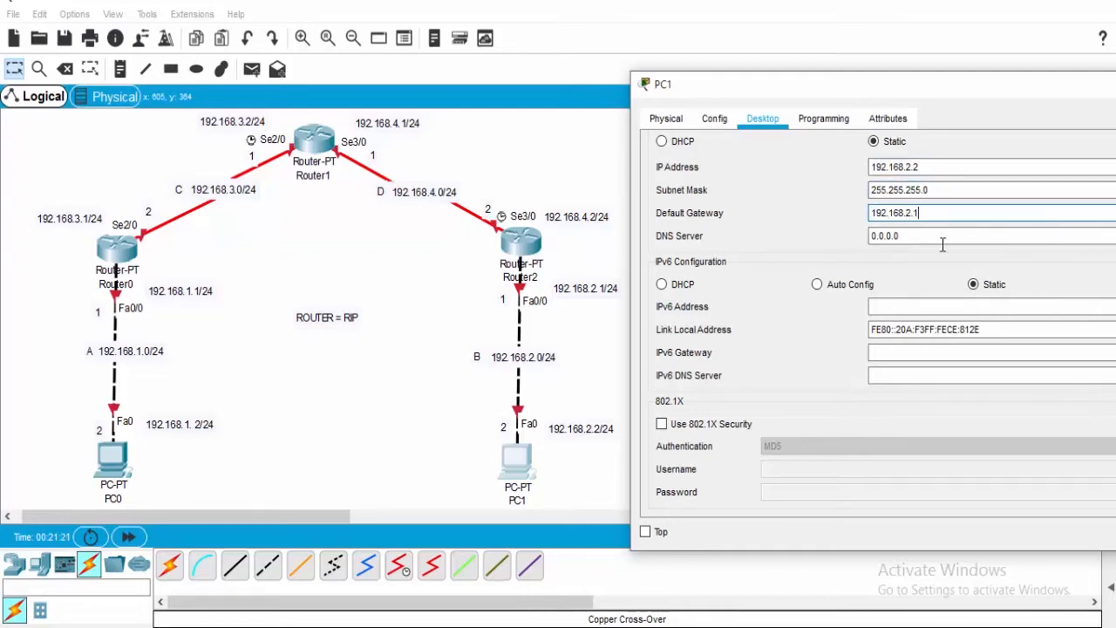
left_click_drag(970, 85, 802, 82)
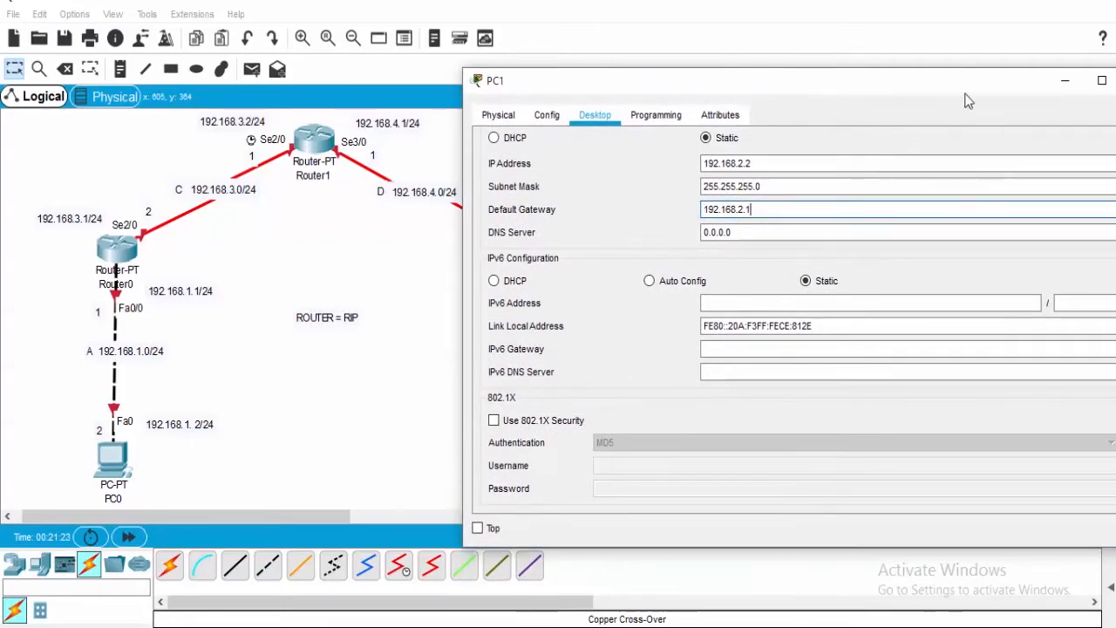
left_click_drag(964, 94, 850, 84)
scroll(983, 179, "up", 3)
left_click(1003, 134)
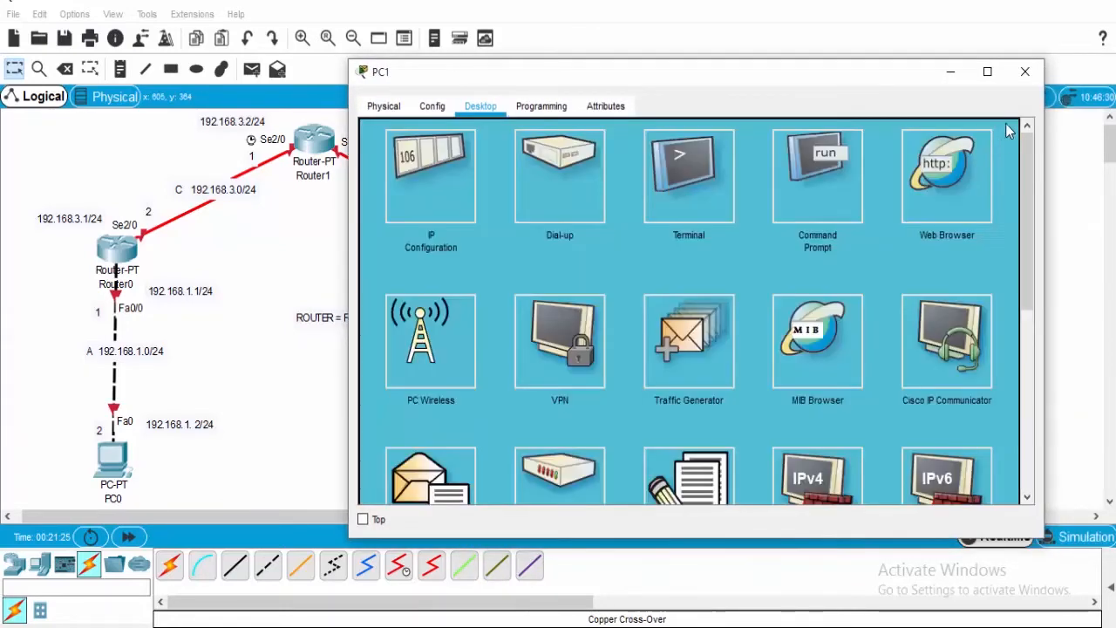
left_click(1025, 71)
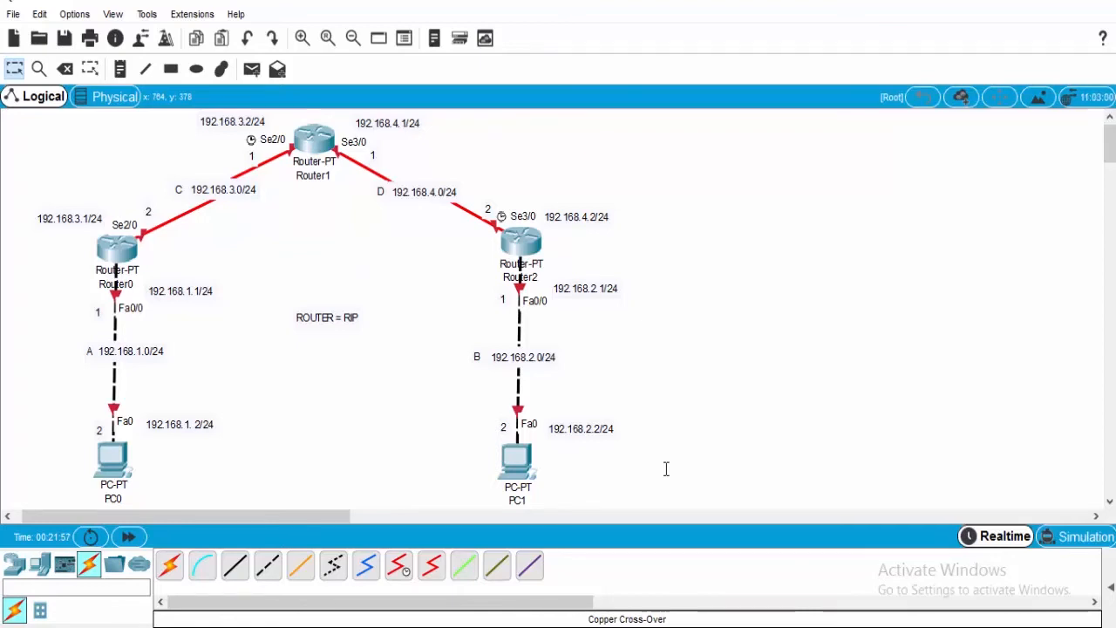
Decline the initial configuration dialog on Router0's command line and enter global configuration mode.
left_click(117, 249)
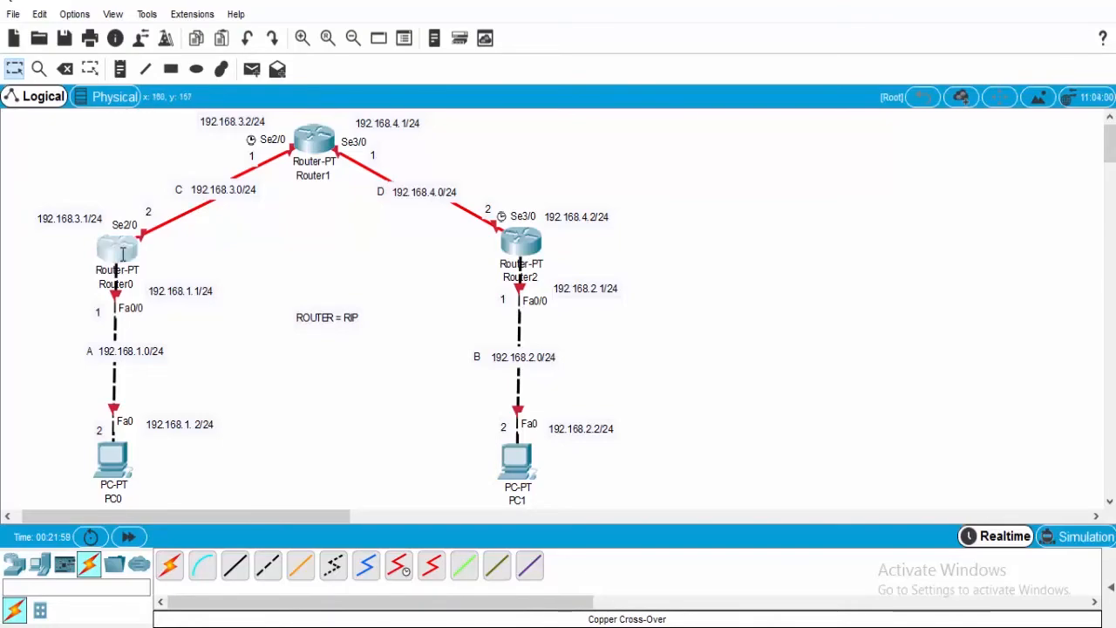
left_click(454, 103)
left_click_drag(443, 67, 714, 93)
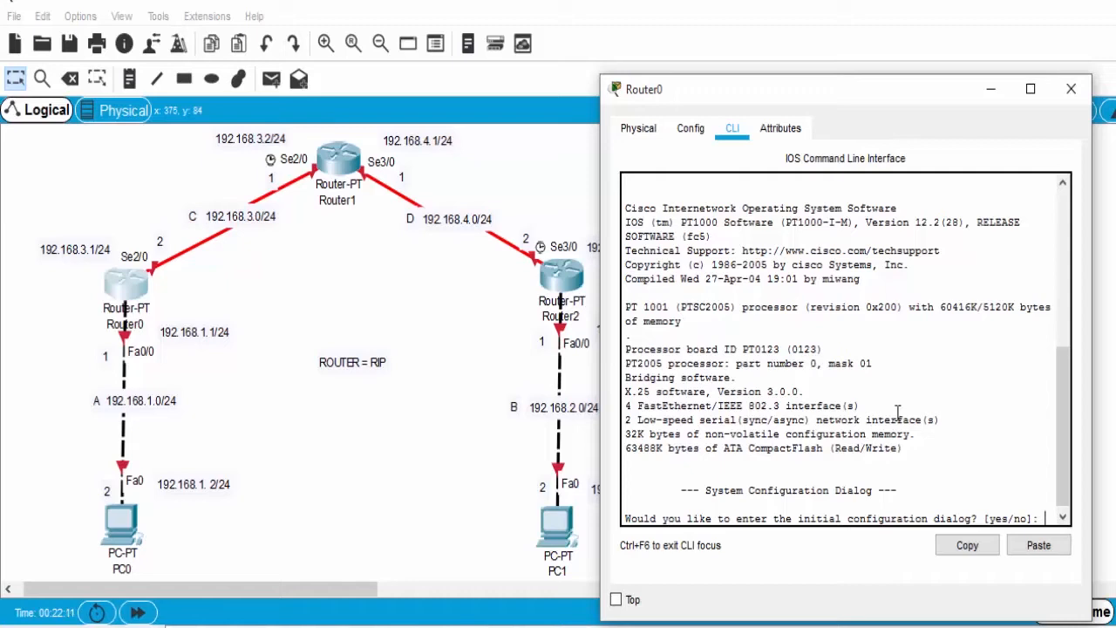
type("no")
key("Return")
key("Return")
type("en")
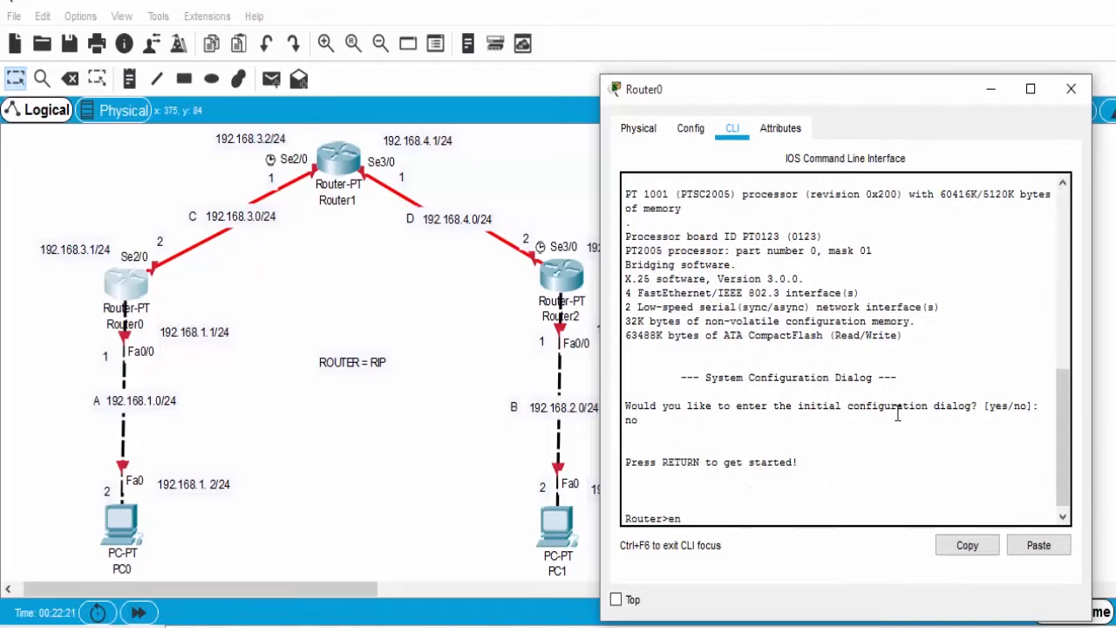
key("Return")
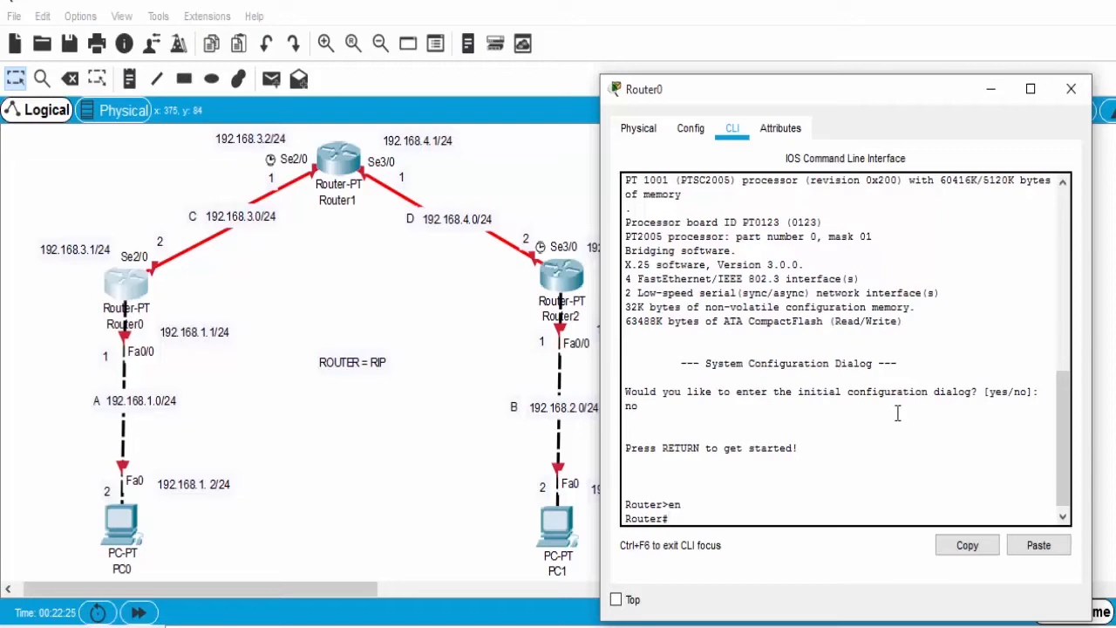
type("conf t")
key("Return")
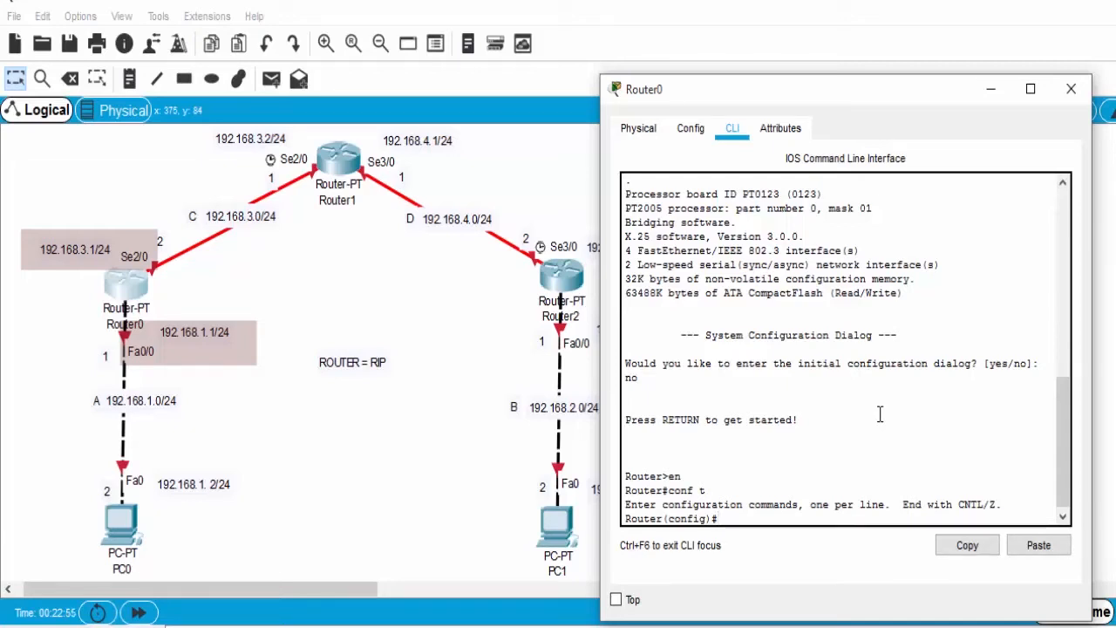
Assign IP address 192.168.1.1 with mask 255.255.255.0 to Router0's interface fa0/0.
type("in")
key("Tab")
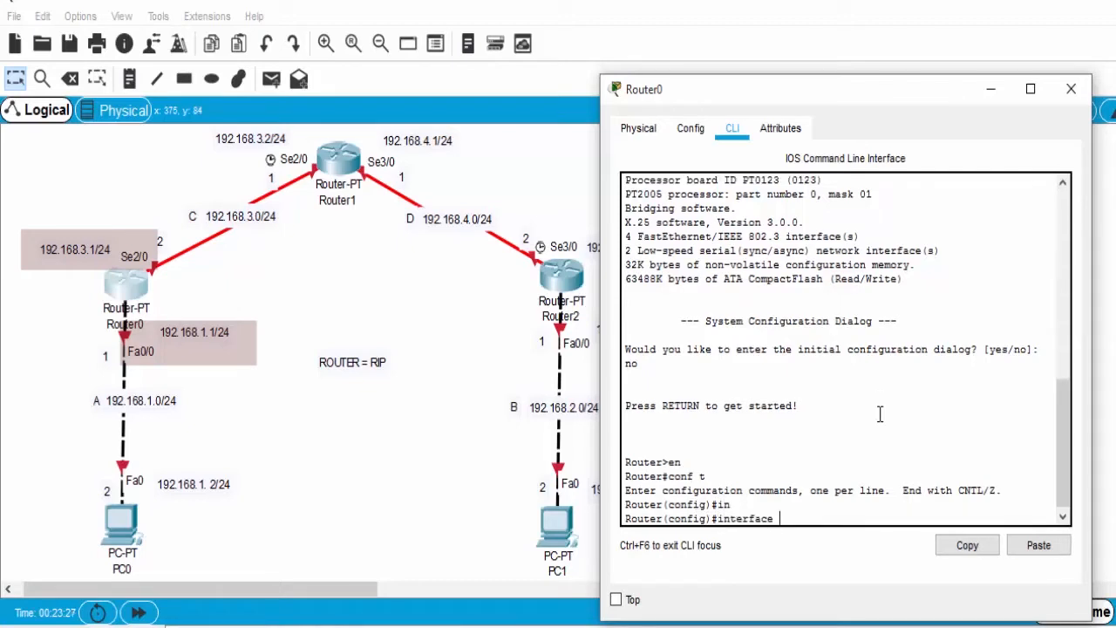
type("fa0/0")
key("Return")
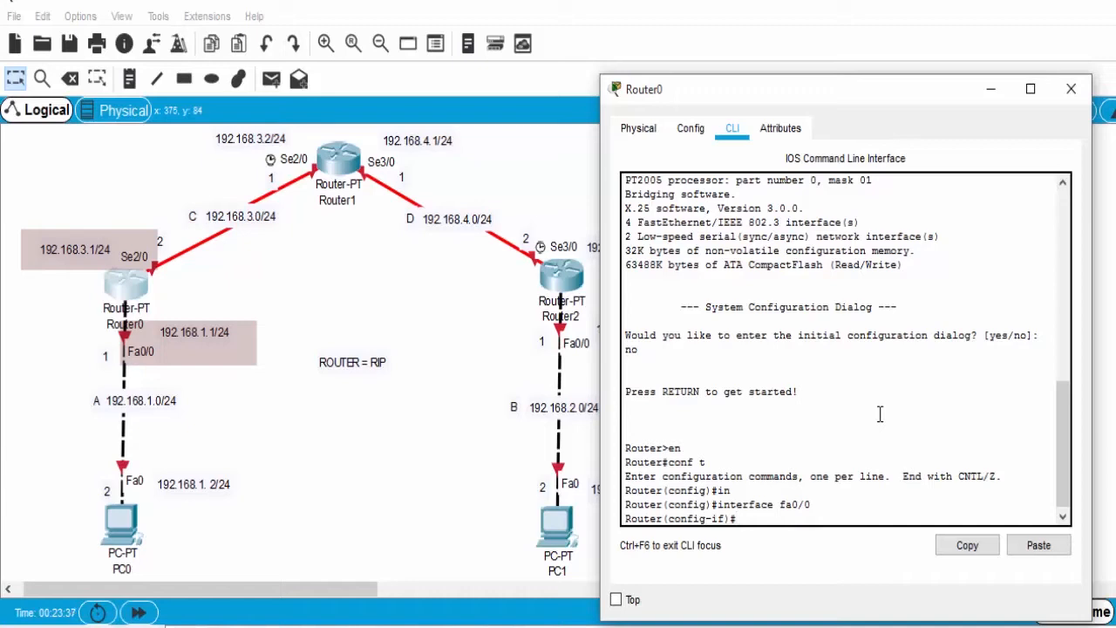
type("ip add")
key("Tab")
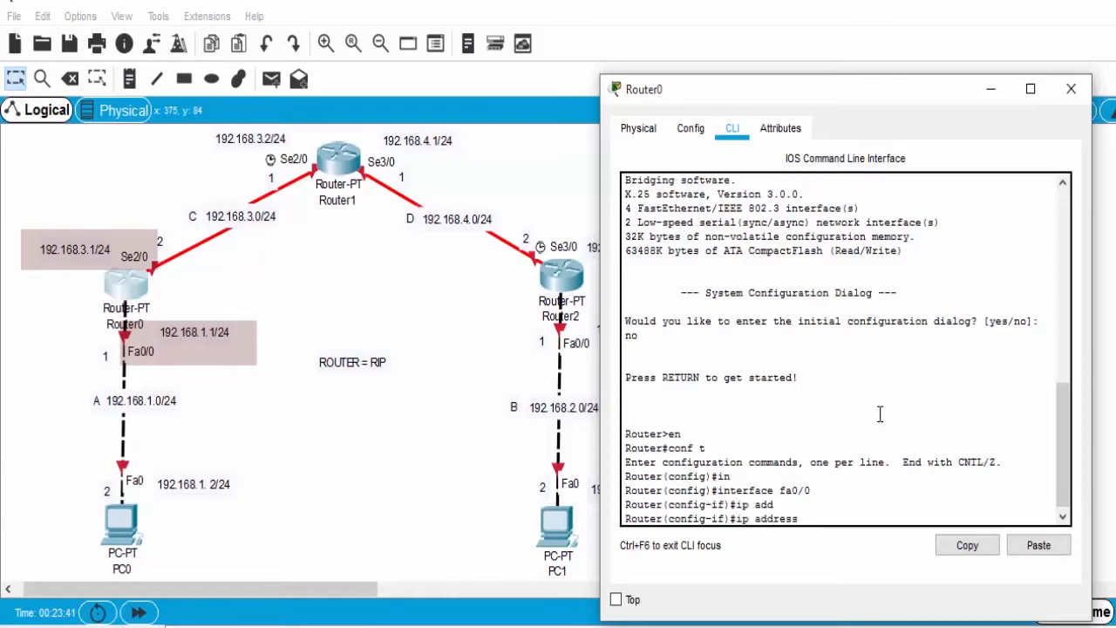
type("192.168.1.1")
type("255.255.")
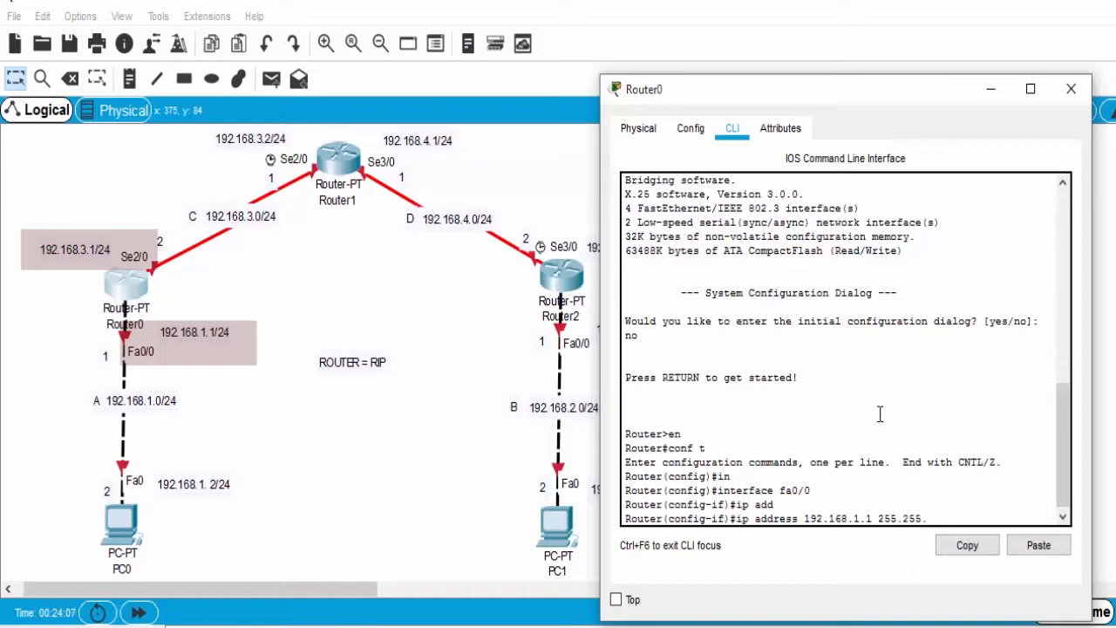
type("255.0")
key("Return")
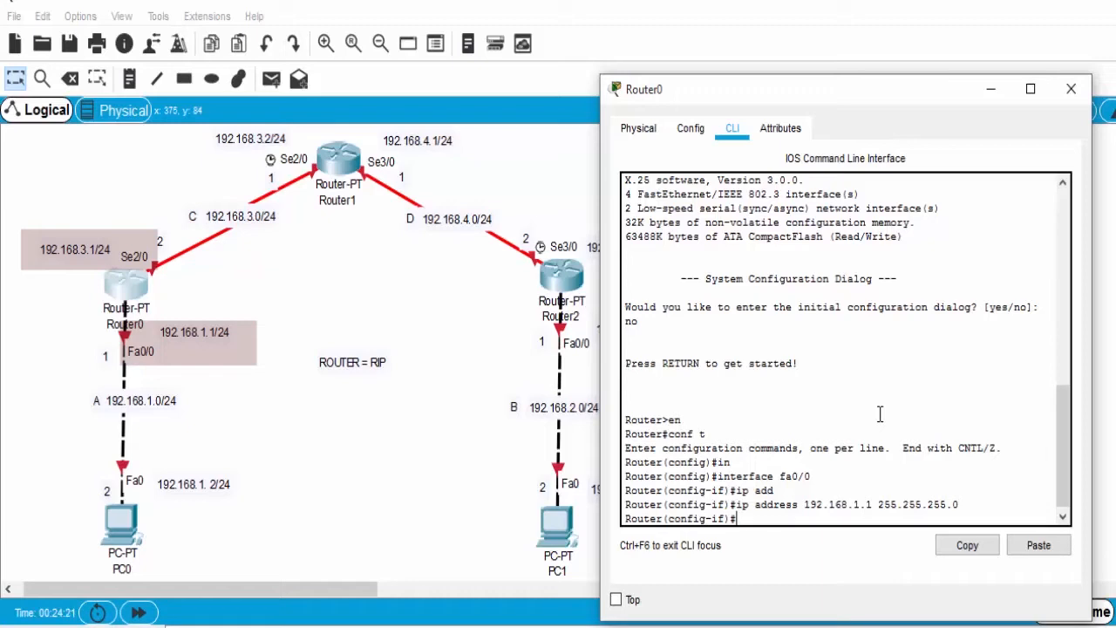
Enable Router0's fa0/0 interface with no shutdown and return to global configuration mode.
type("no sh")
key("Return")
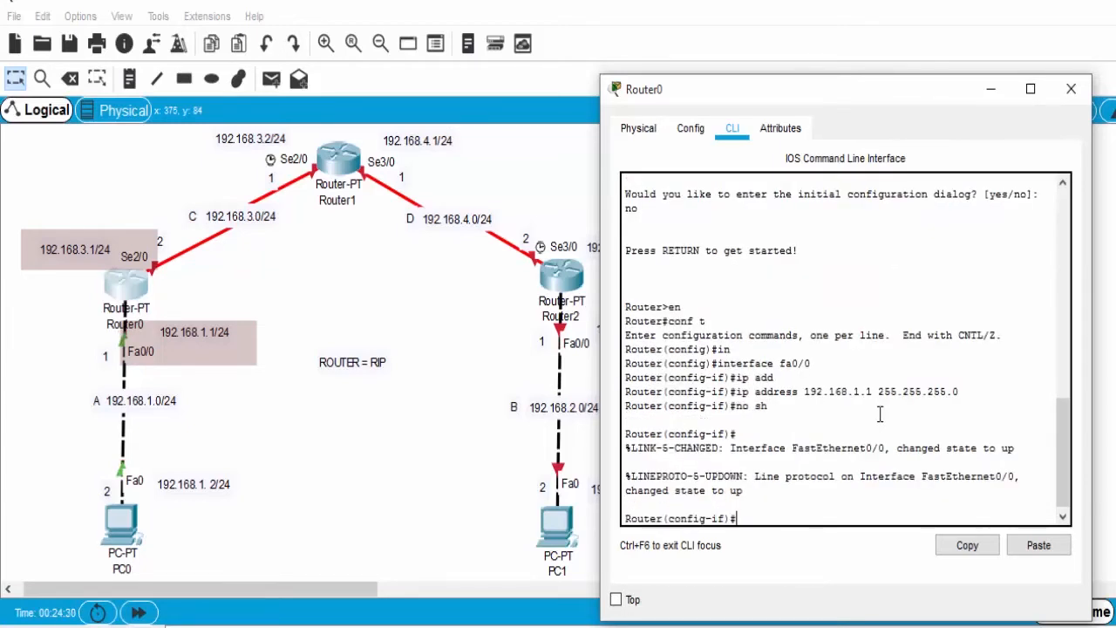
type("ex")
key("Return")
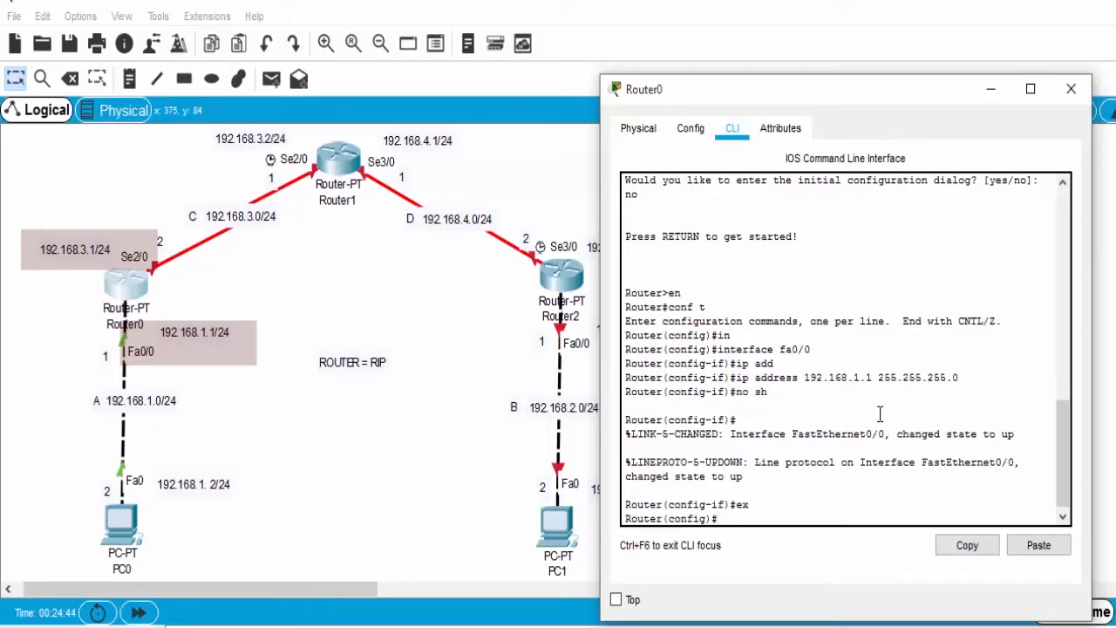
Assign IP address 192.168.3.1 with mask 255.255.255.0 to Router0's interface serial 2/0.
type("in")
key("Tab")
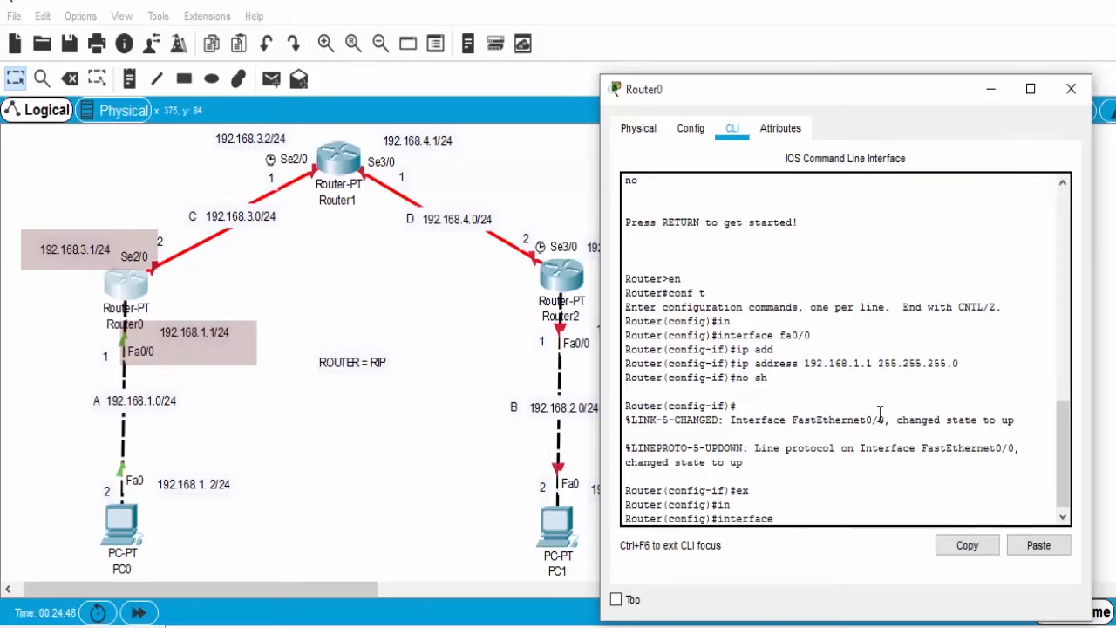
type("se")
key("Tab")
type("2/0")
key("Return")
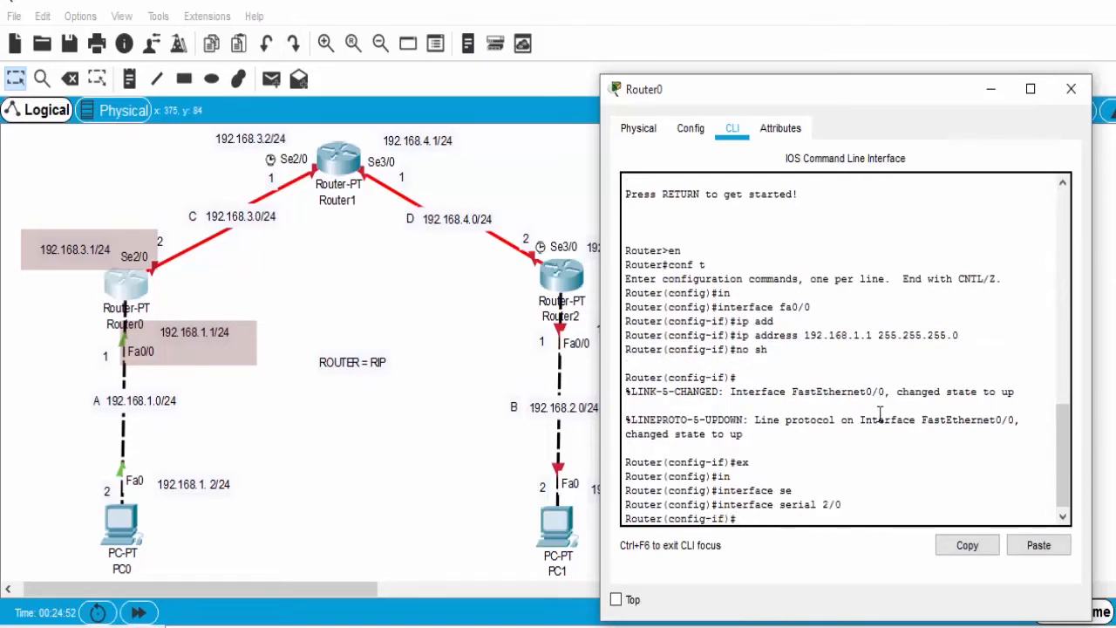
type("ip add")
key("Tab")
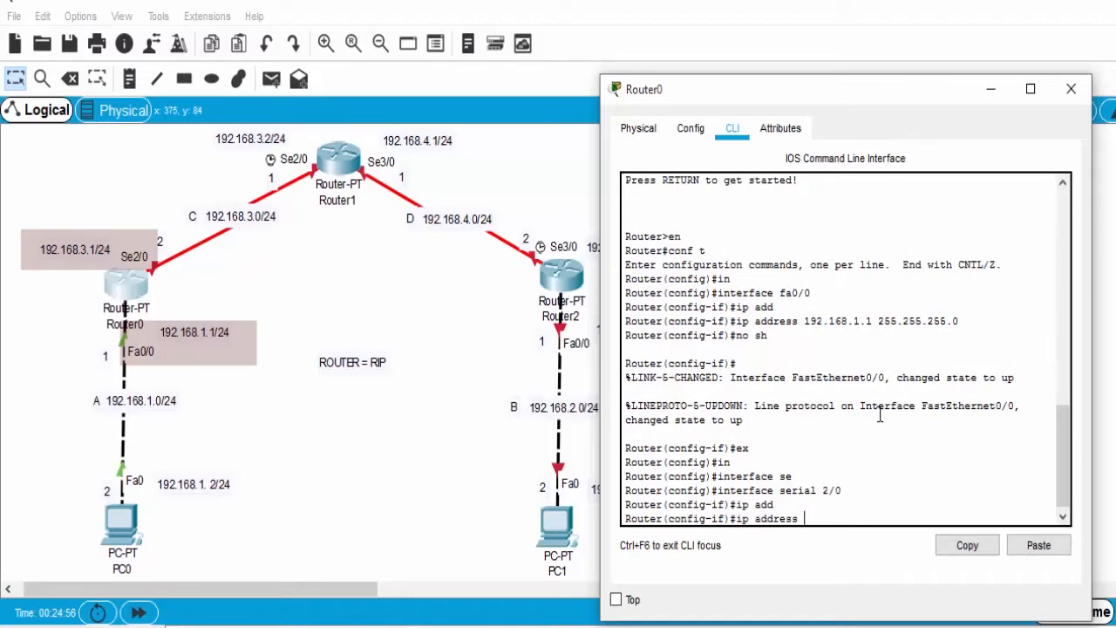
type("192.168.3.1 255.255.255.0")
key("Return")
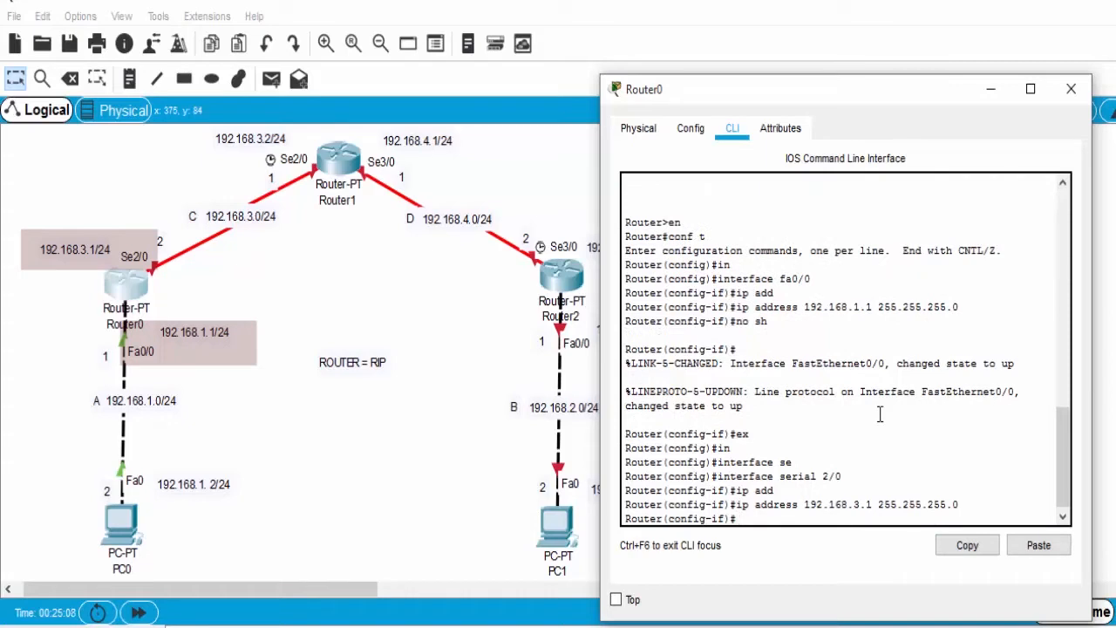
Enable Router0's serial 2/0 interface with no shutdown, exit interface configuration and close the router window.
type("no sh")
key("Return")
type("ex")
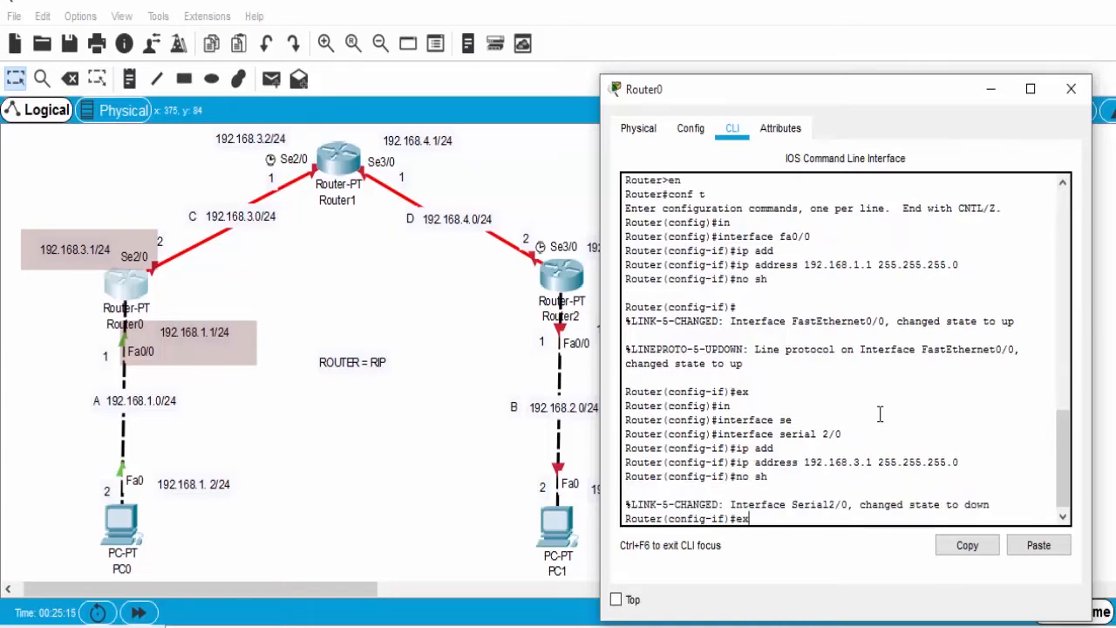
key("Return")
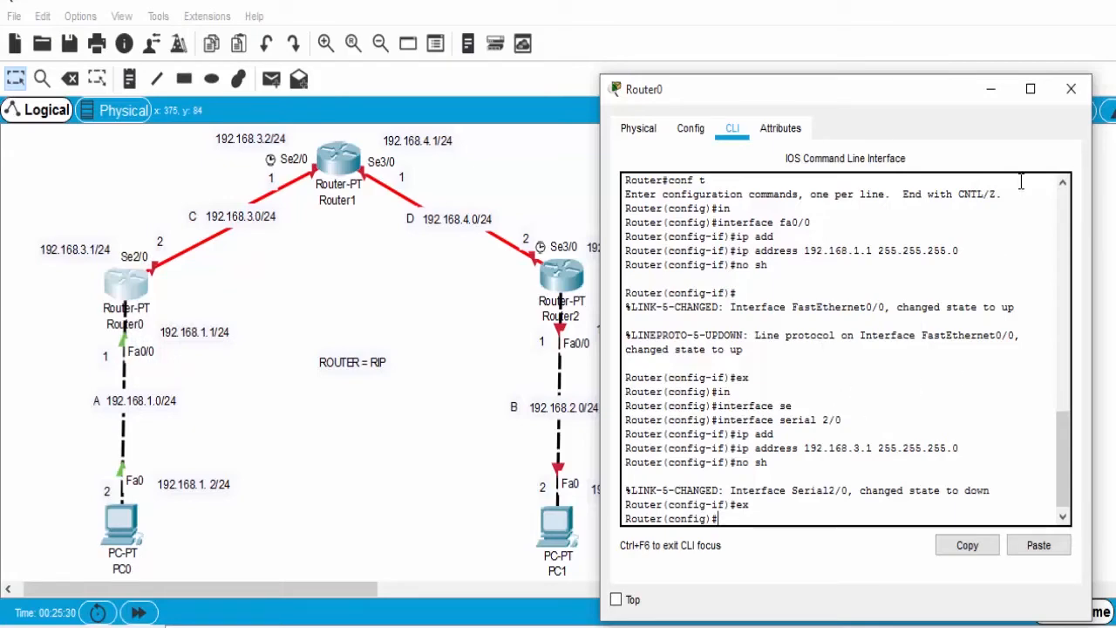
left_click(1071, 89)
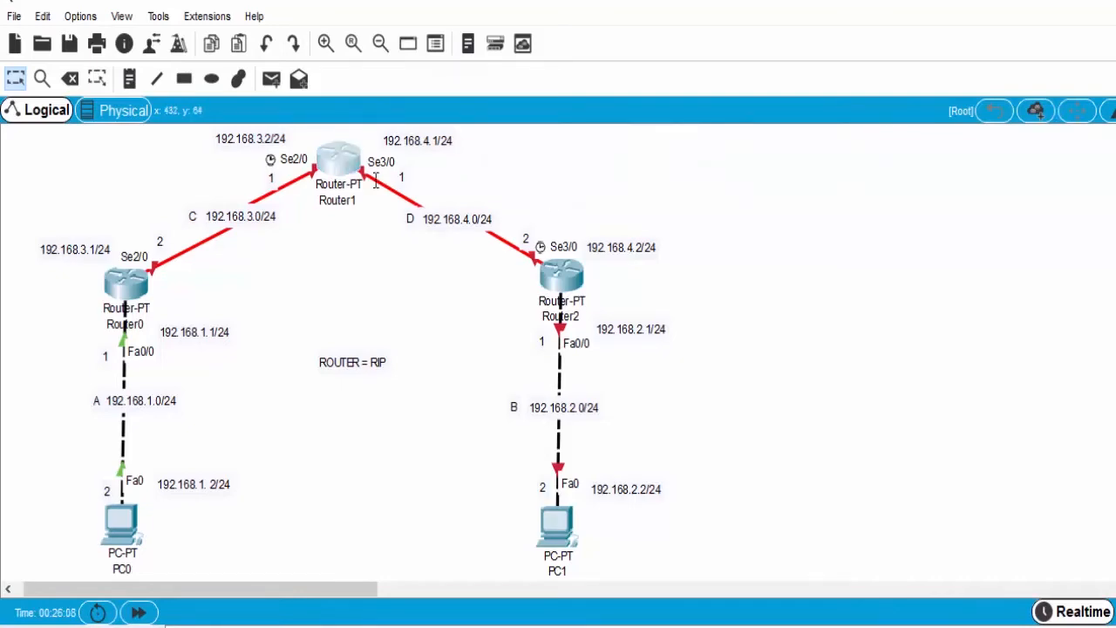
Open Router1's command line, decline the initial configuration dialog and enter global configuration mode.
left_click(347, 164)
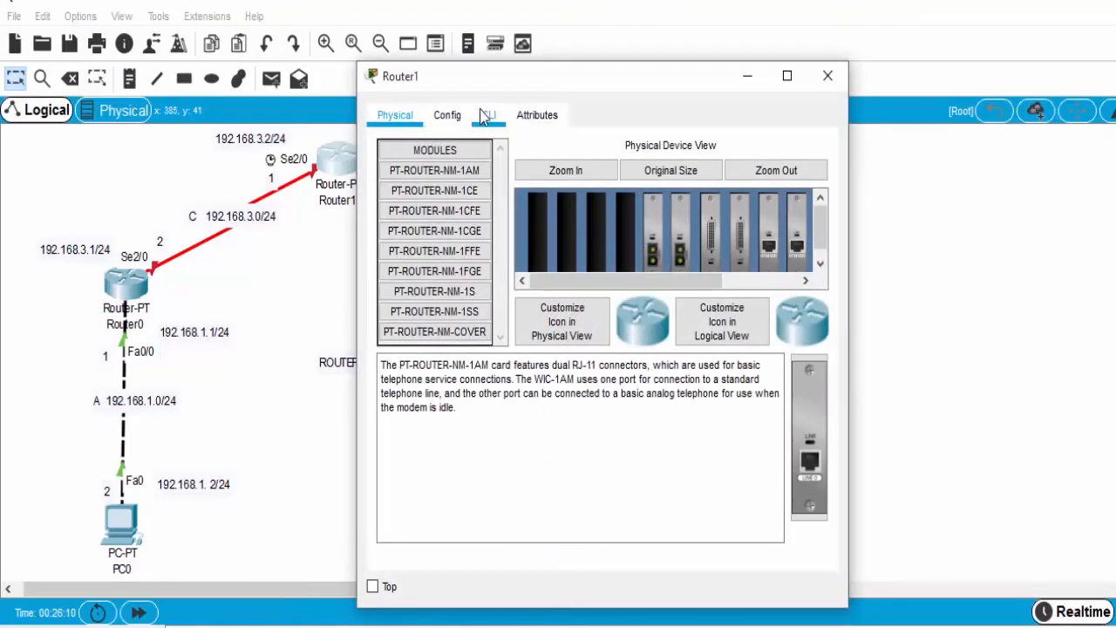
left_click(486, 116)
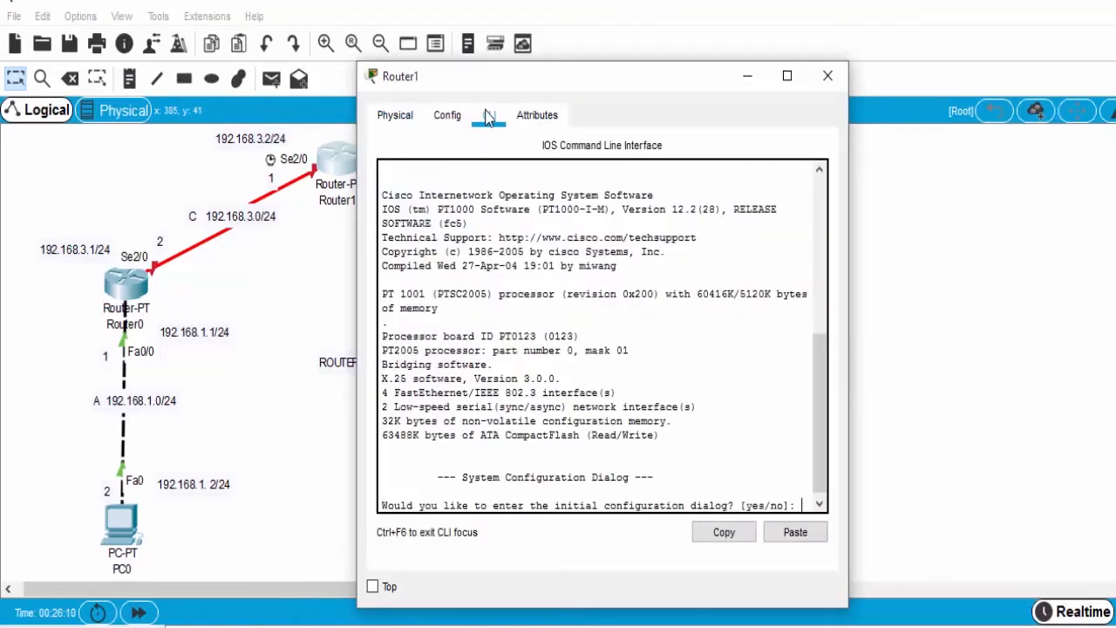
left_click_drag(475, 82, 775, 92)
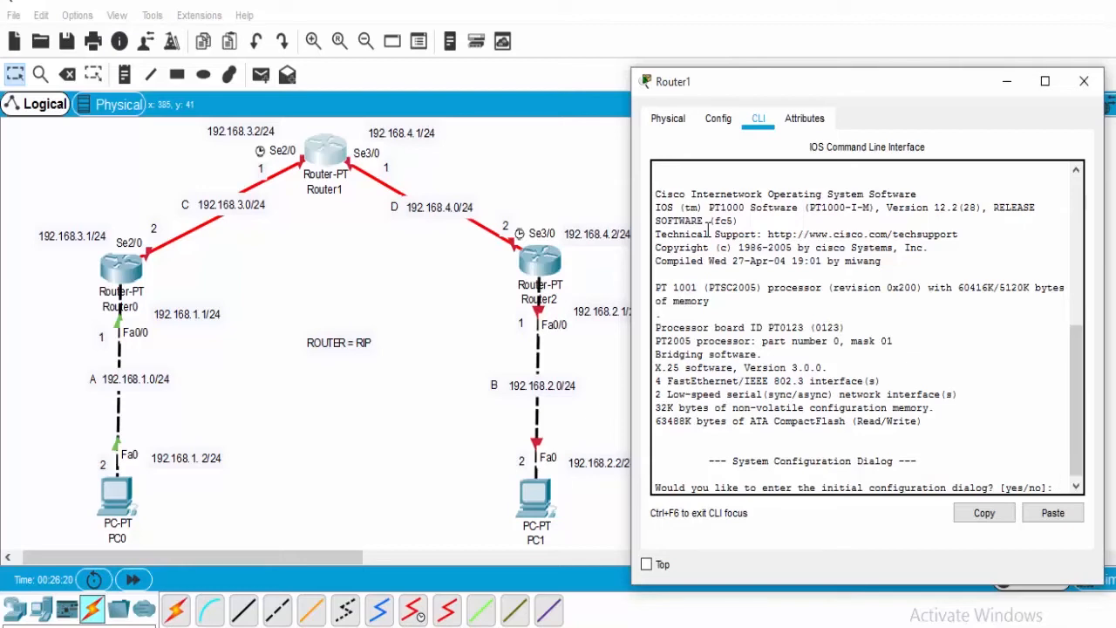
type("no")
key("Return")
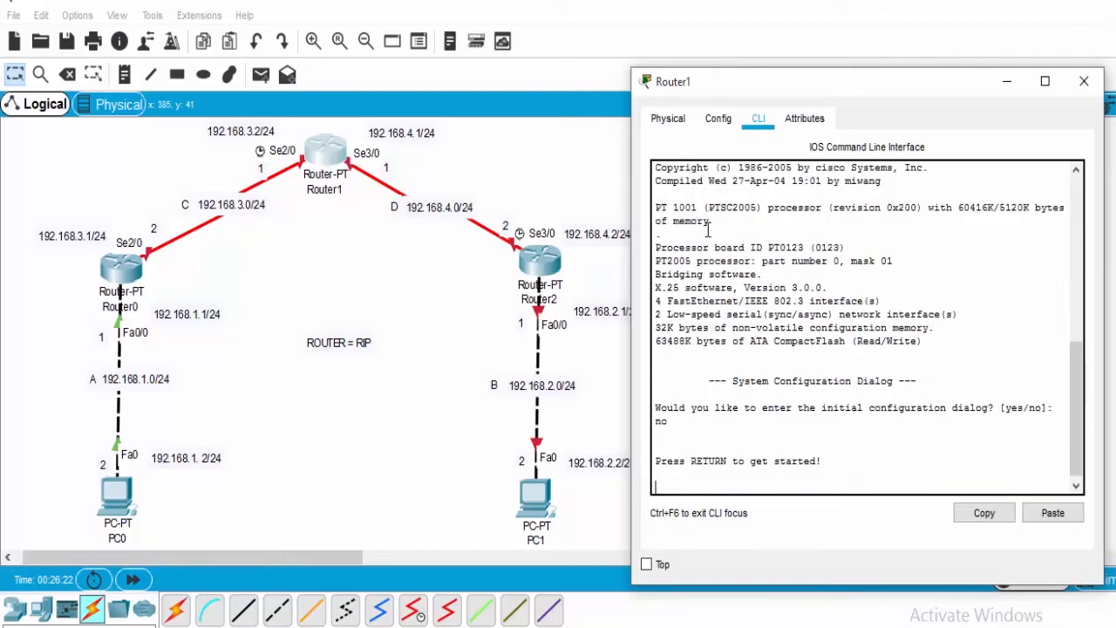
key("Return")
type("en")
key("Return")
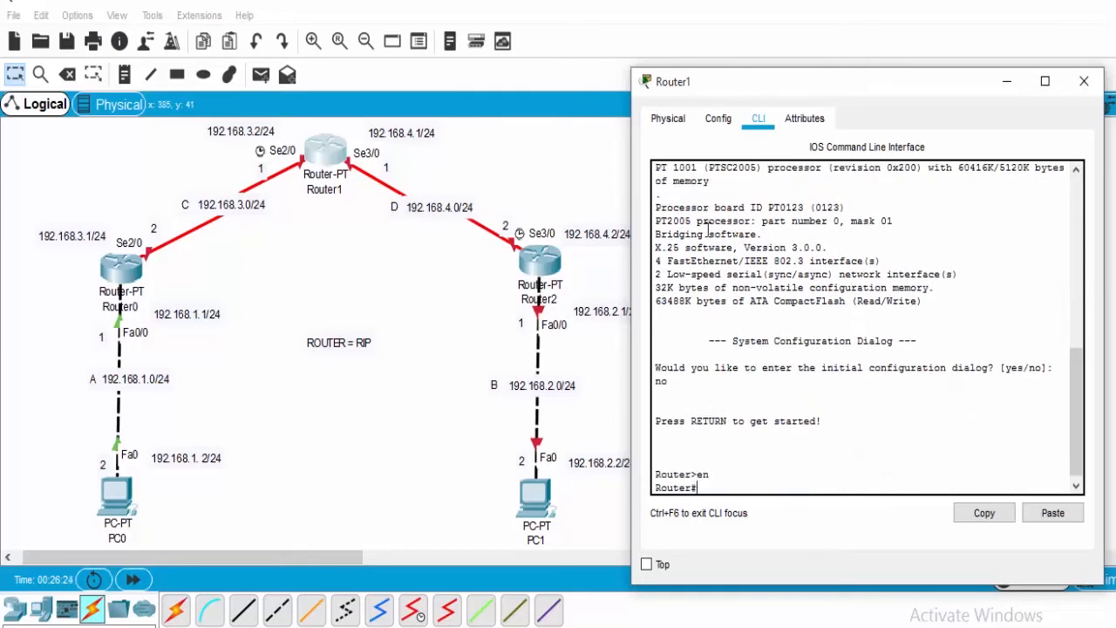
type("conf t")
key("Return")
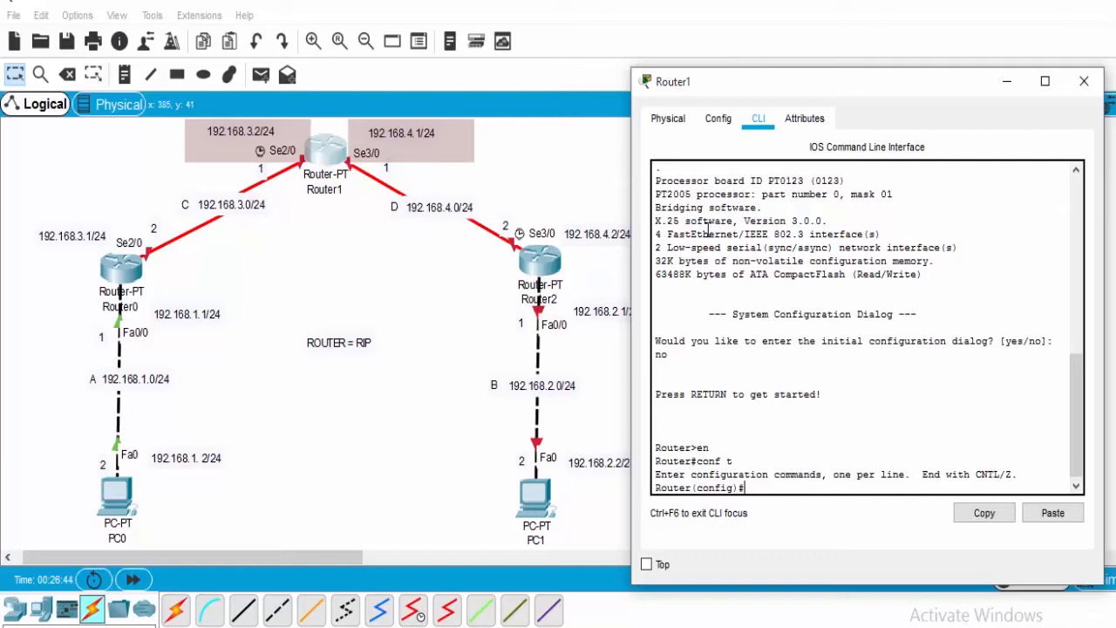
Assign IP address 192.168.3.2 with mask 255.255.255.0 to Router1's interface serial 2/0.
type("in")
key("Tab")
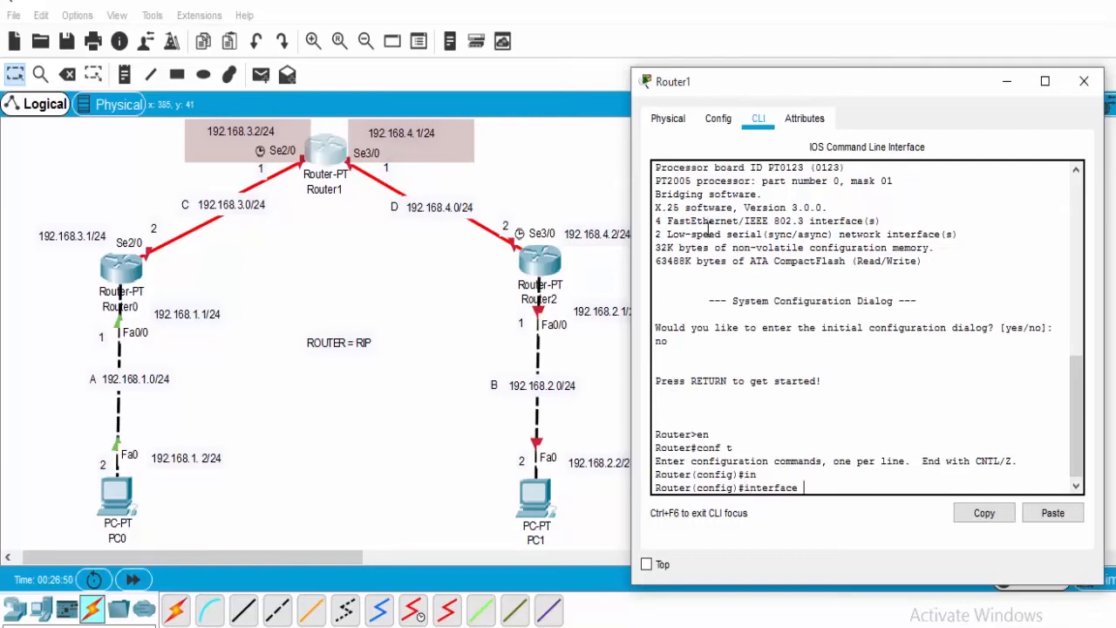
type("se")
key("Tab")
type("2/0")
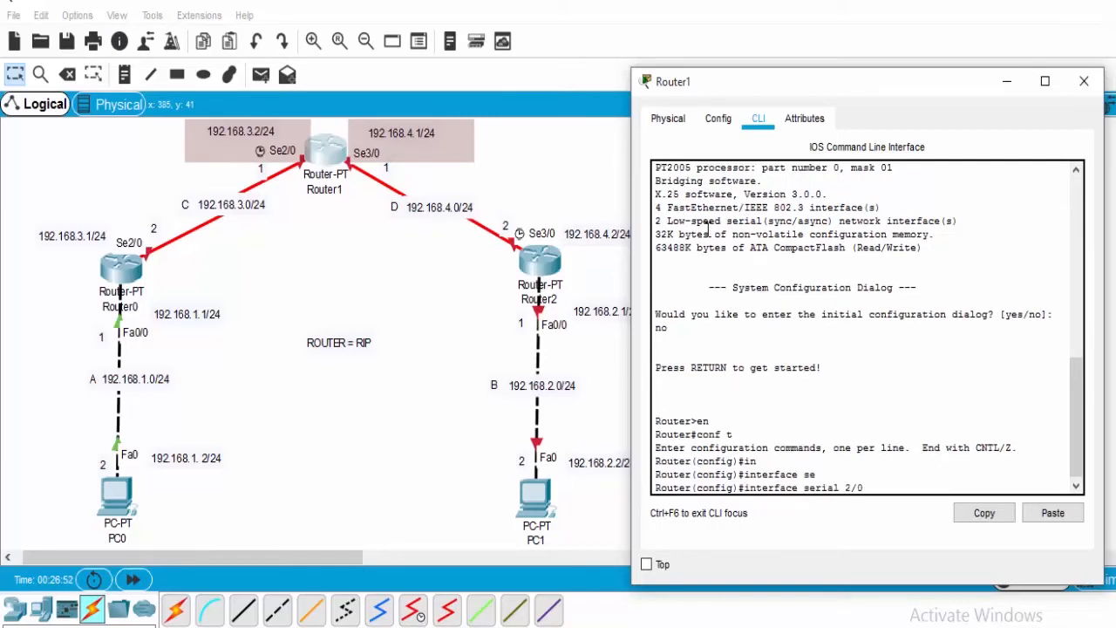
key("Return")
type("ip add")
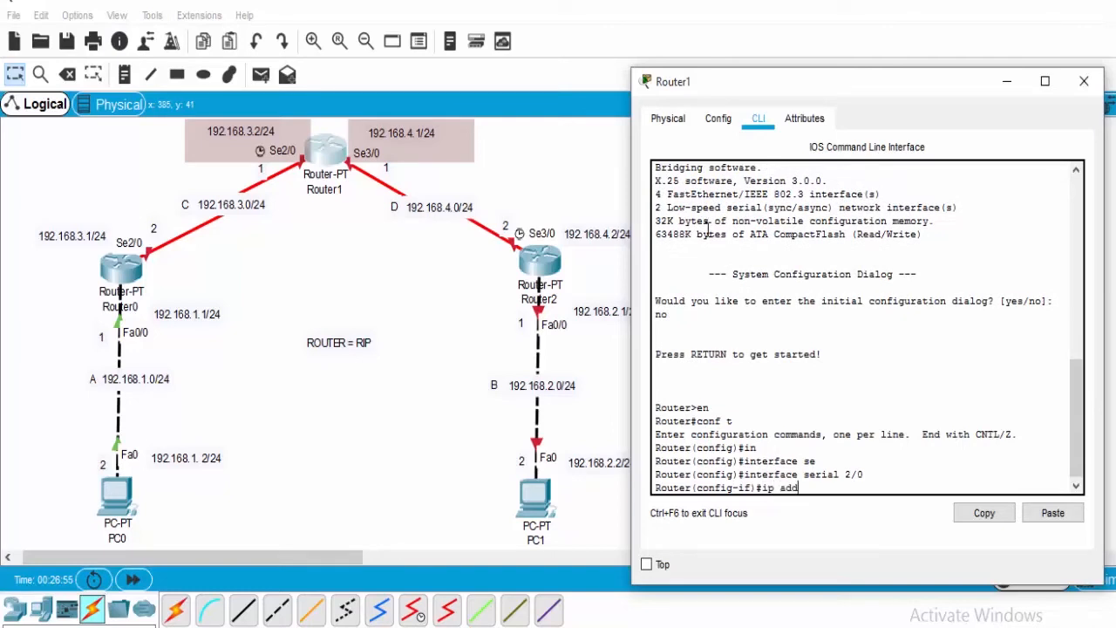
key("Tab")
type("192.168.3.2 255.255.255.0")
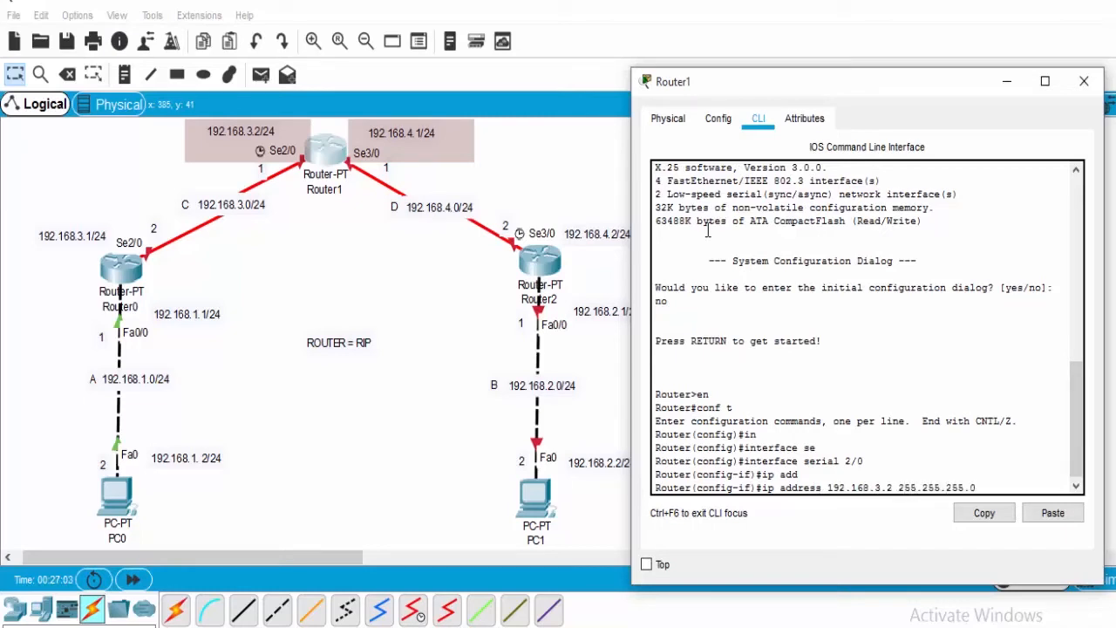
key("Return")
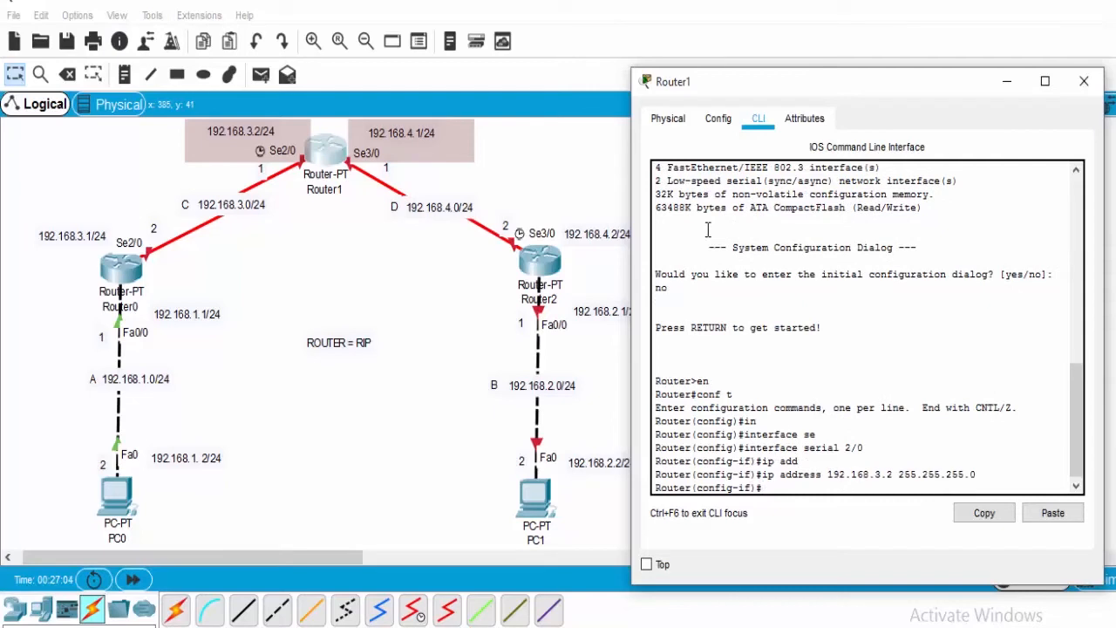
Enable Router1's serial 2/0 interface with no shutdown and return to global configuration mode.
type("no sh")
key("Return")
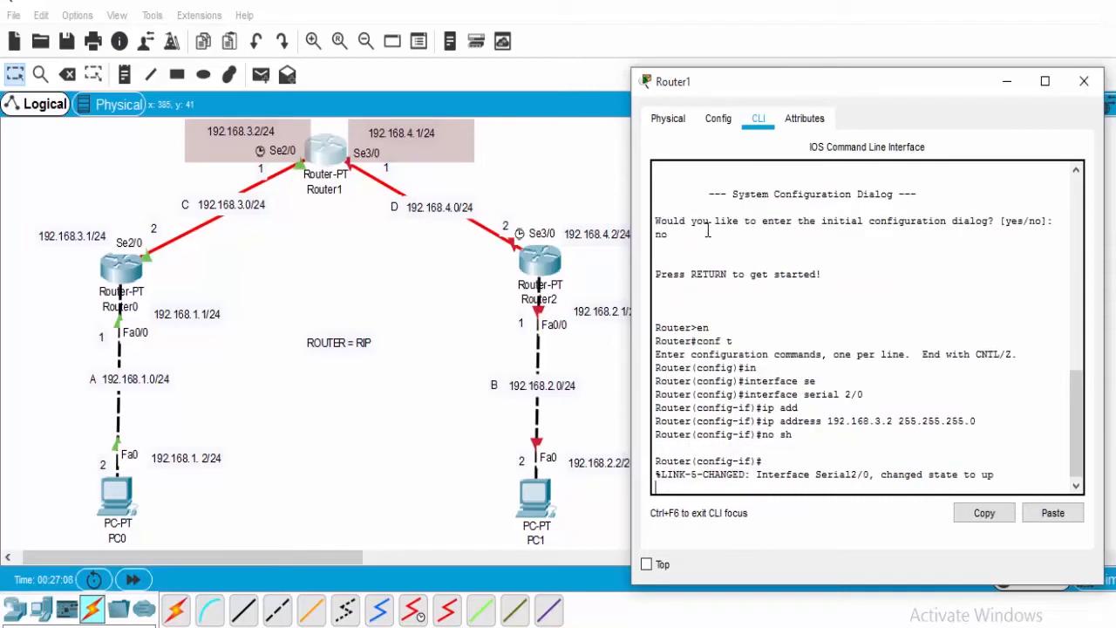
key("Return")
type("ex")
key("Return")
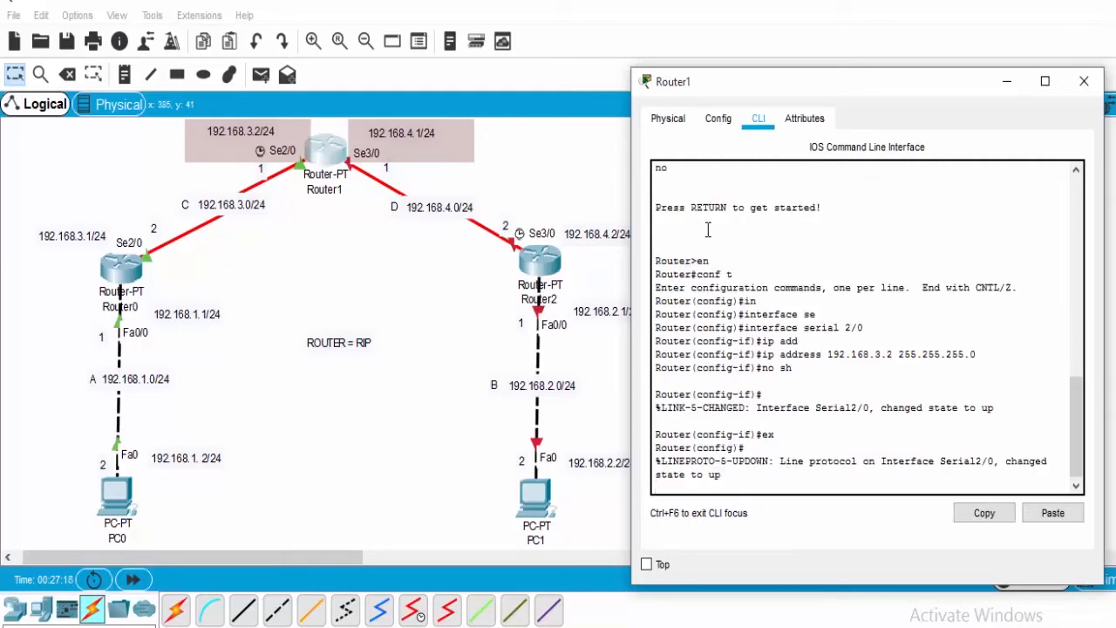
key("Return")
Assign IP address 192.168.4.1 with mask 255.255.255.0 to Router1's interface serial 3/0.
type("in")
key("Tab")
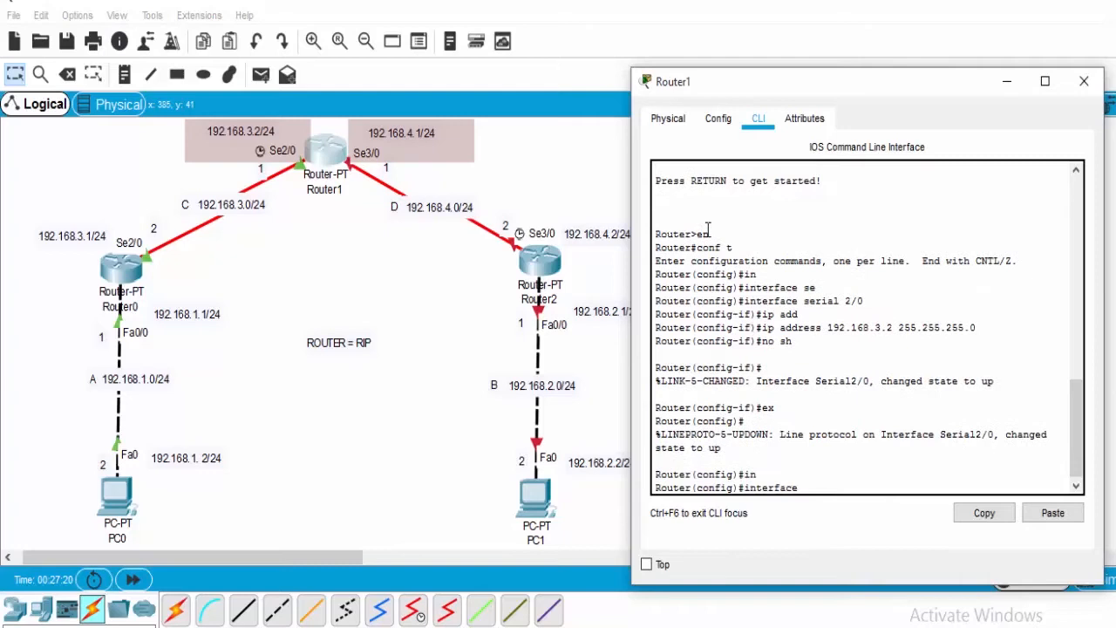
type("se")
key("Tab")
type("3/0")
key("Return")
type("ig-if)#i")
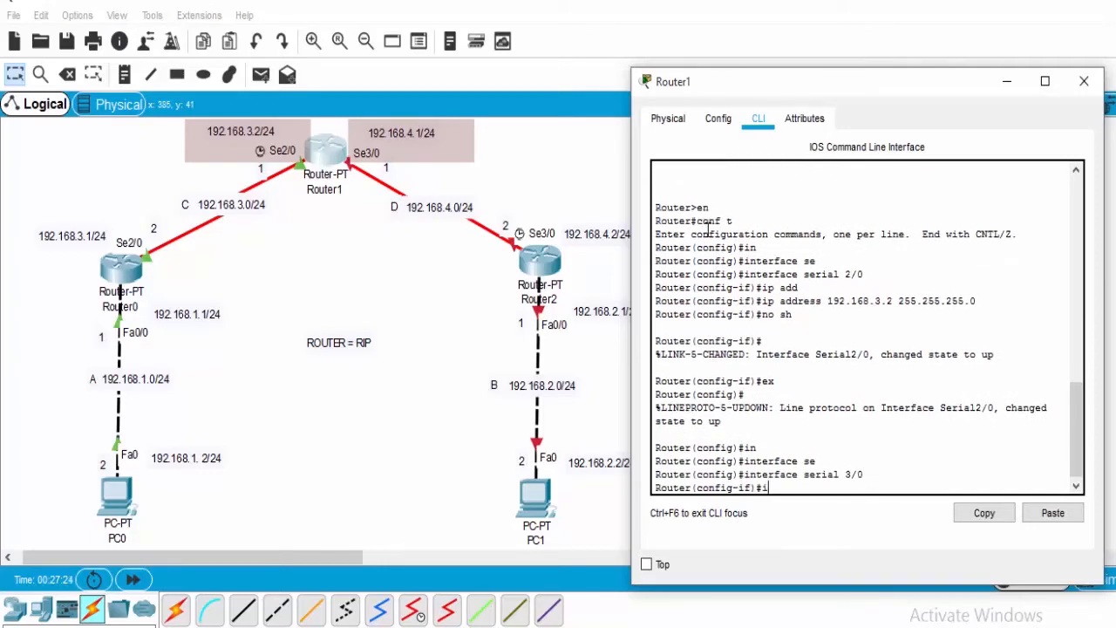
type("p add")
key("Tab")
type("192.168.")
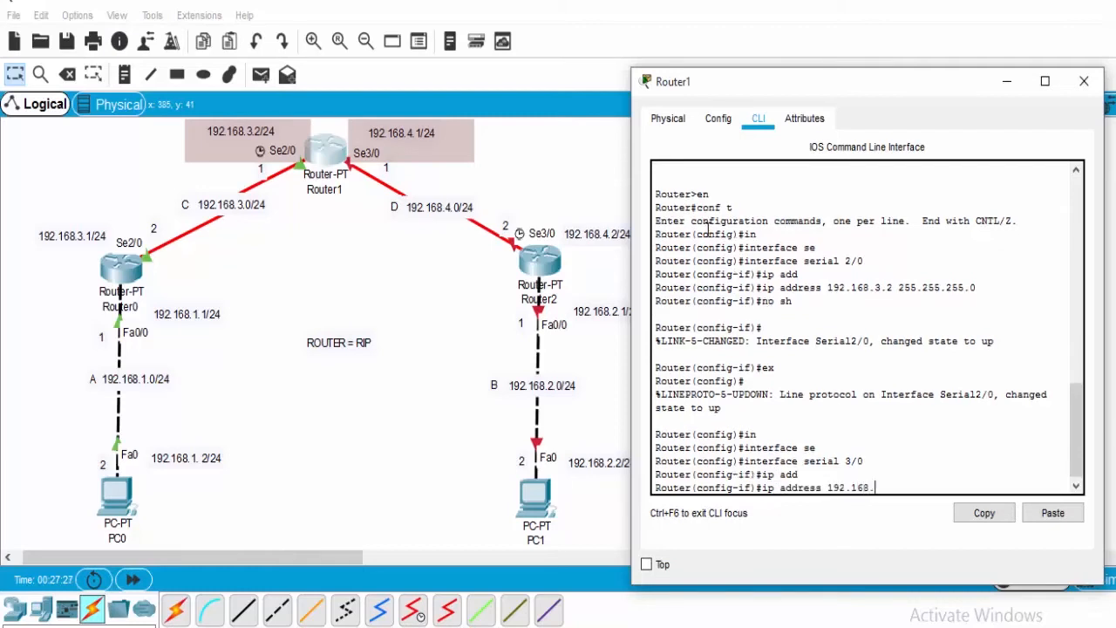
type("4.1 255.255.255.0")
key("Return")
Enable Router1's serial 3/0 interface with no shutdown, exit interface configuration and close the router window.
type("no sh")
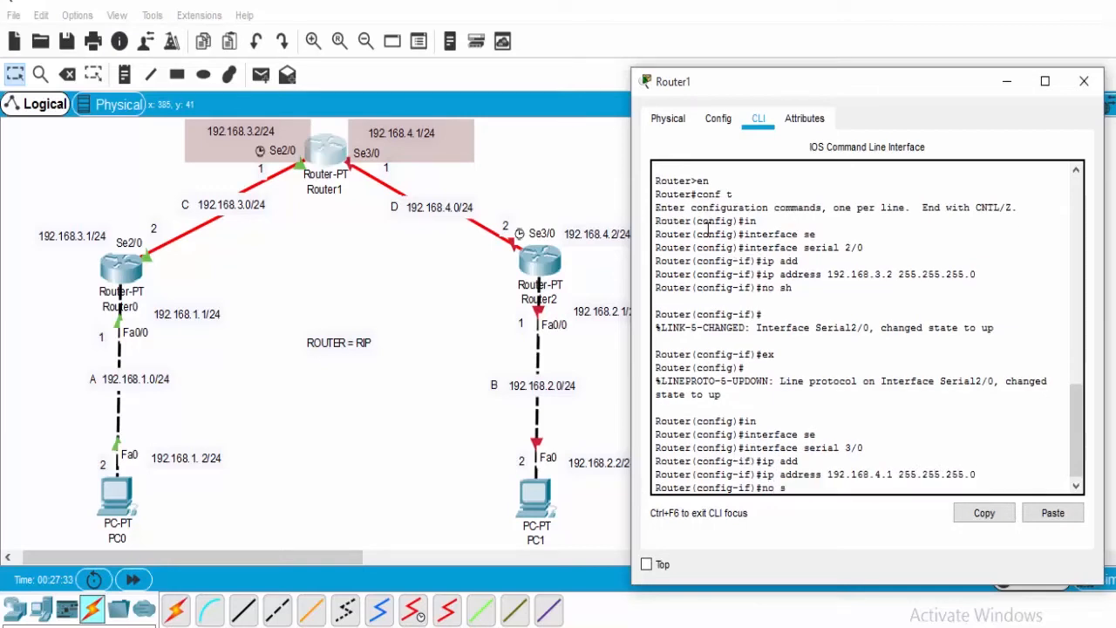
key("Return")
type("ex")
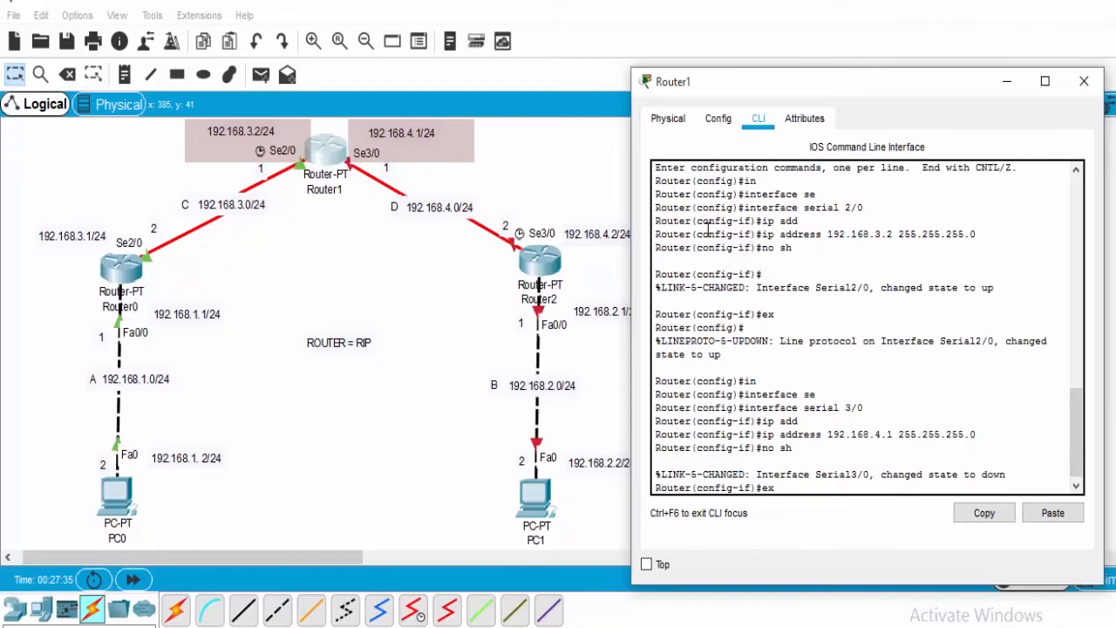
key("Return")
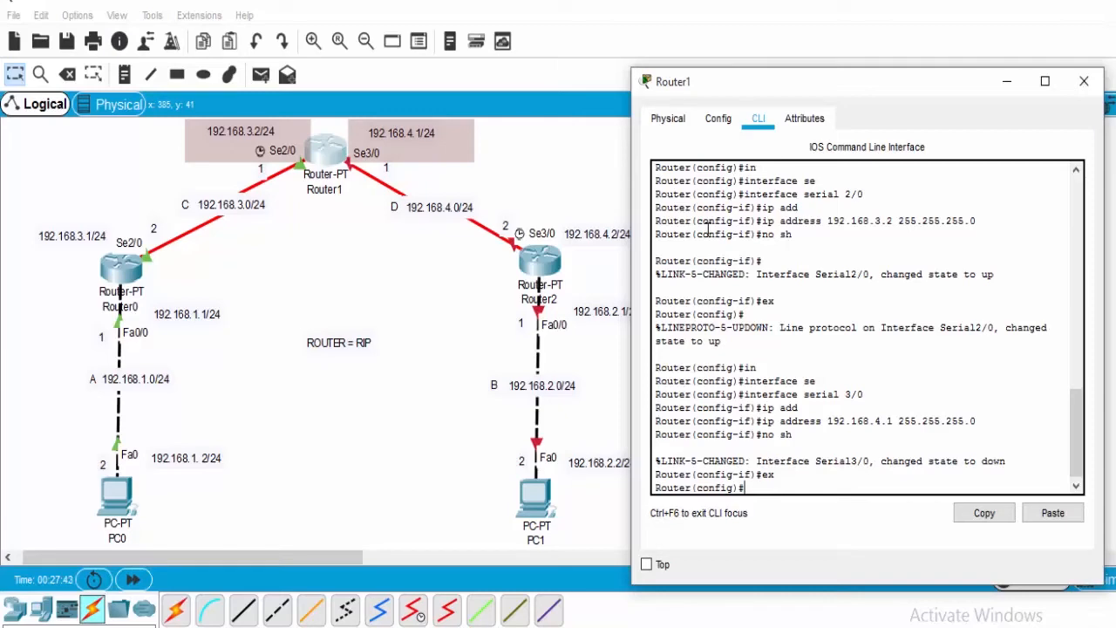
left_click(1083, 81)
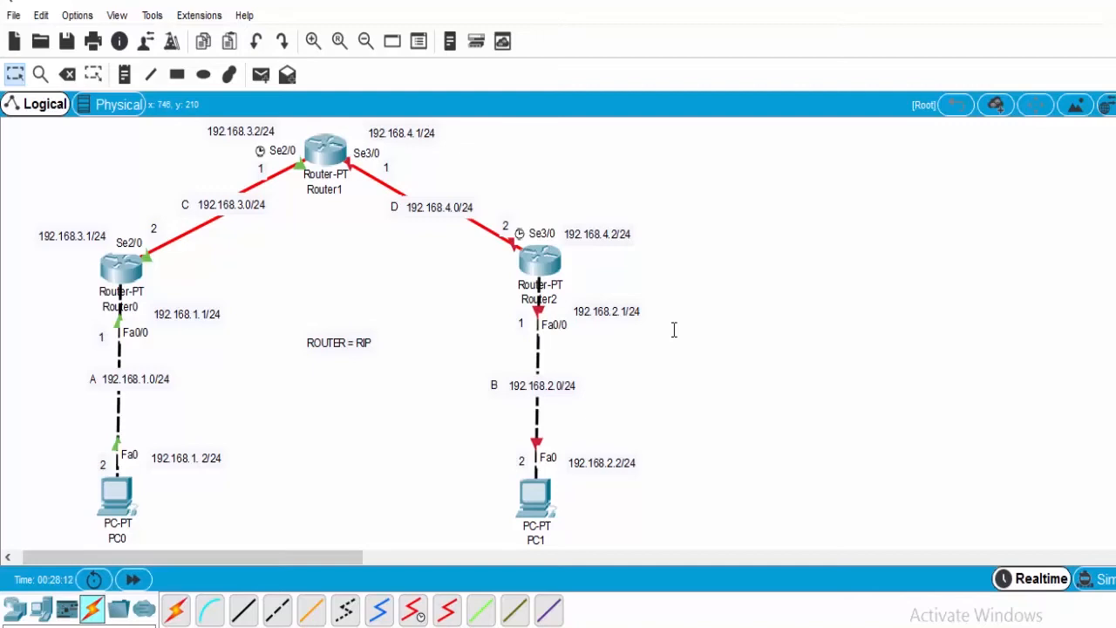
Open Router2's command line, decline the initial configuration dialog and enter global configuration mode.
left_click(542, 260)
left_click(470, 108)
left_click_drag(456, 78, 770, 78)
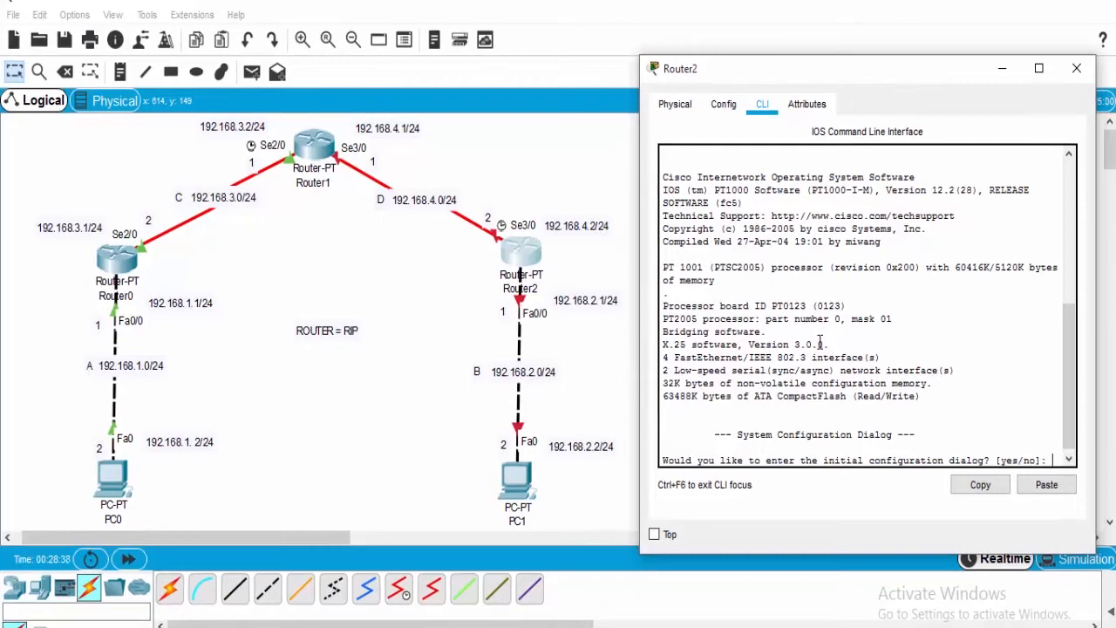
type("no")
key("Return")
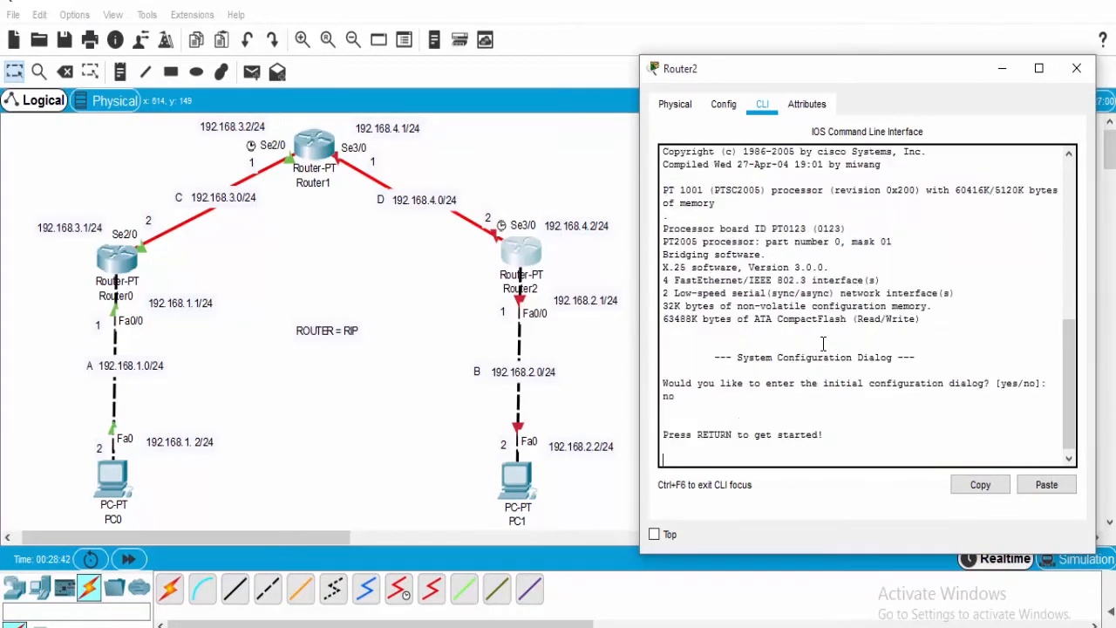
key("Return")
type("en")
key("Return")
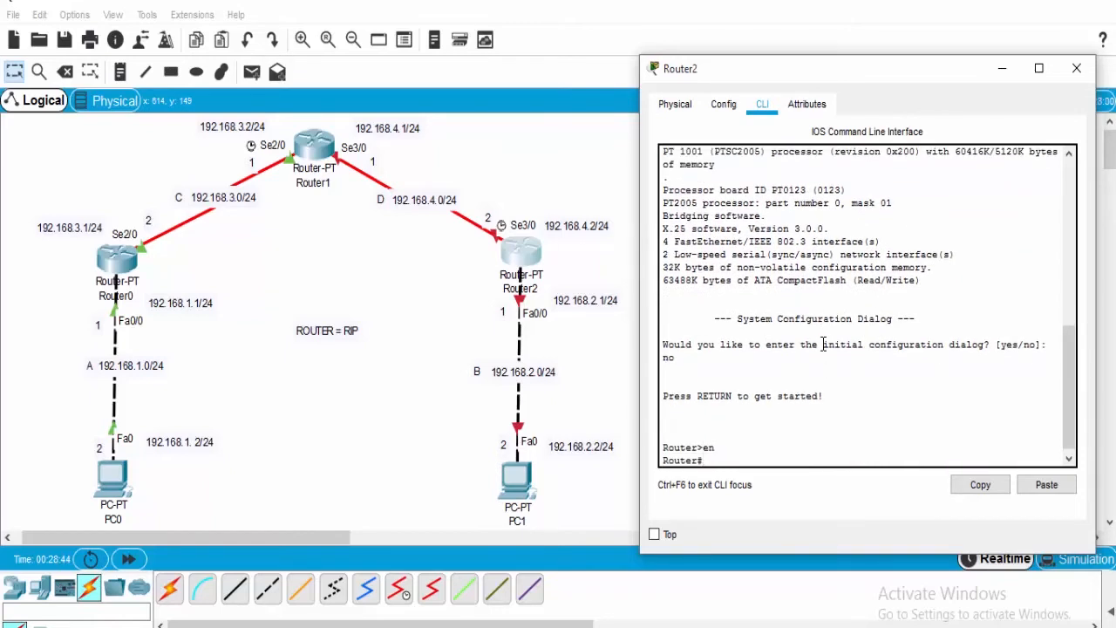
type("conf t")
key("Return")
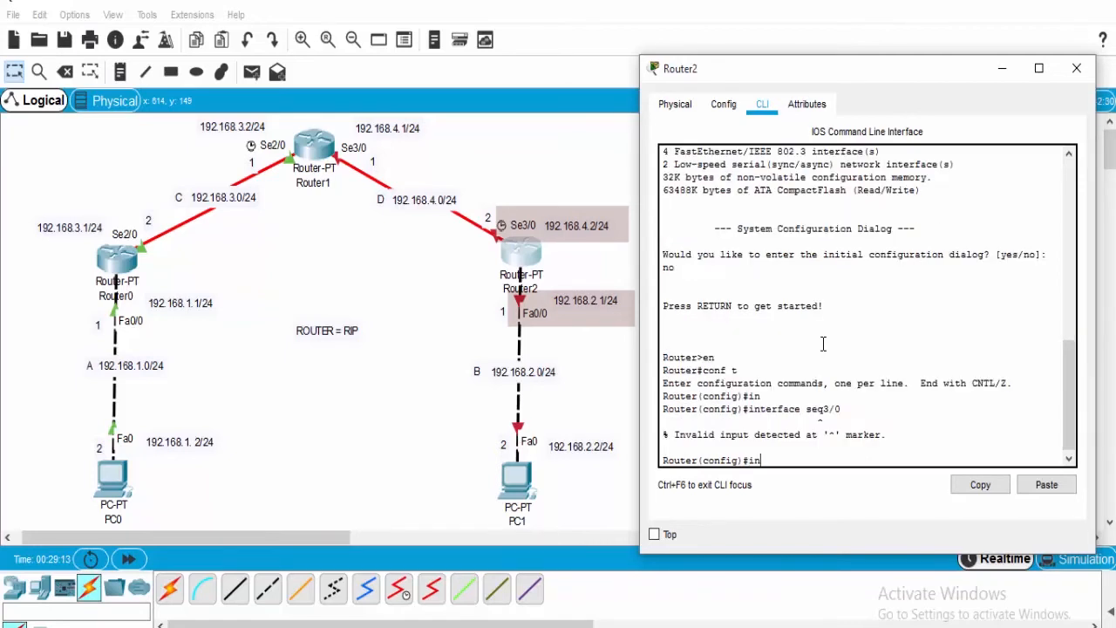
Assign IP address 192.168.4.2 with mask 255.255.255.0 to Router2's interface serial 3/0.
key("Tab")
type("se")
key("Tab")
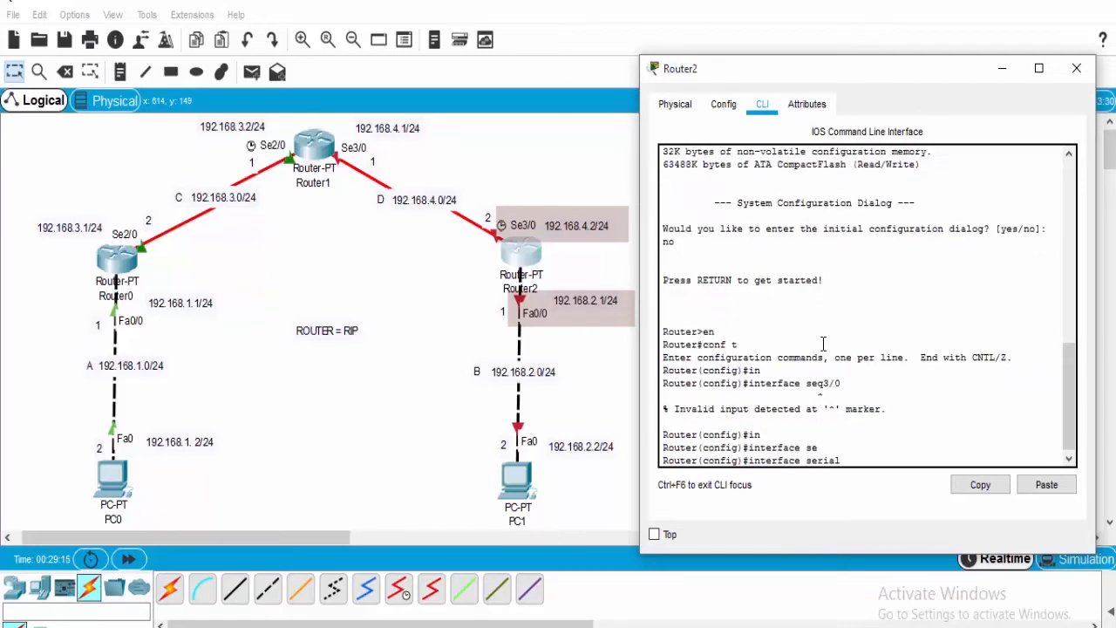
type("3/0")
key("Return")
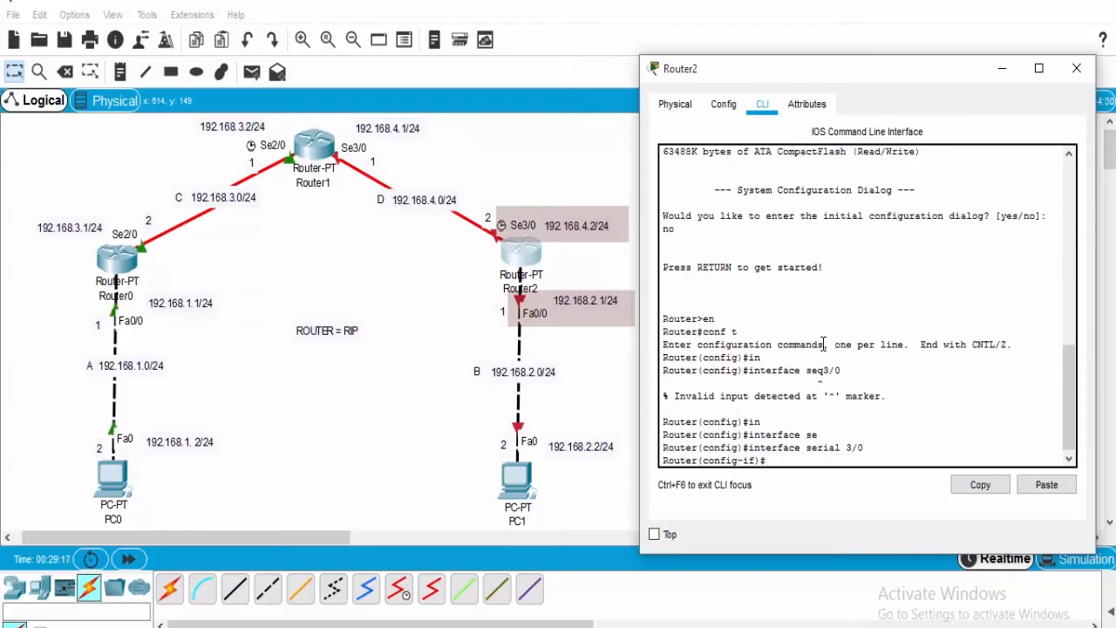
type("ip add")
key("Tab")
type("192.168")
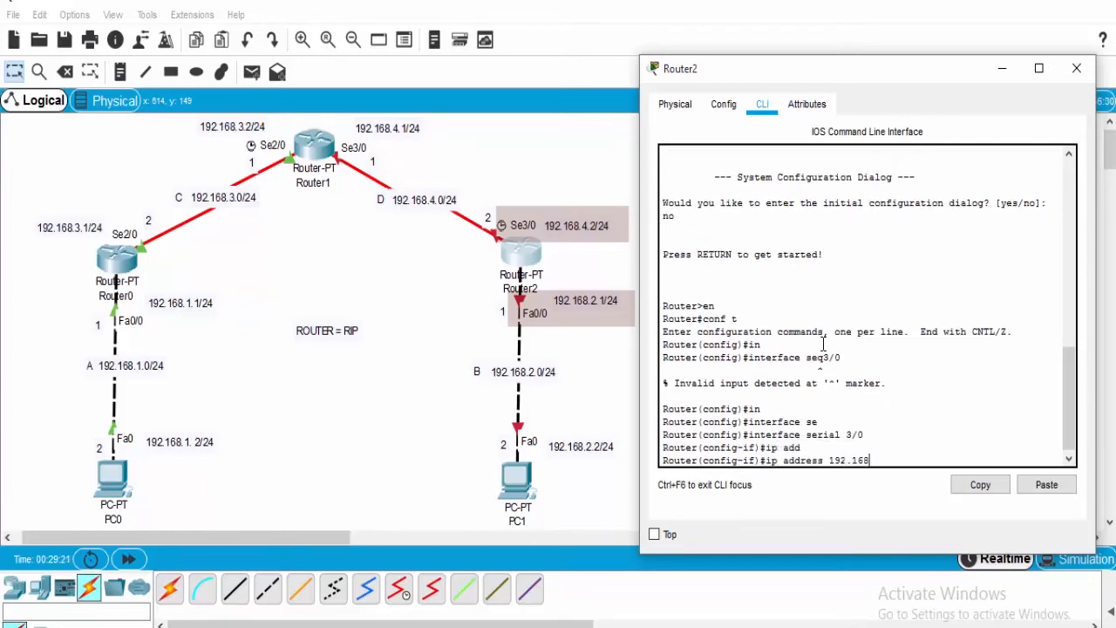
type(".4.2")
type(" 255.2")
type("55.255")
type(".255.0")
key("Return")
Enable Router2's serial 3/0 interface with no shutdown and return to global configuration mode.
type("no sh")
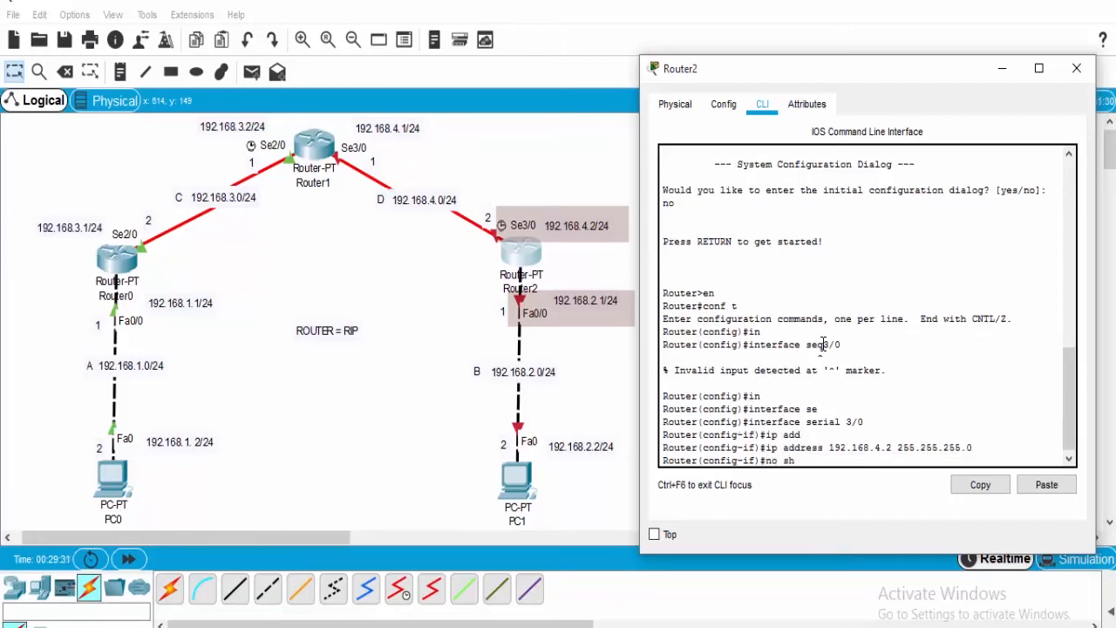
key("Return")
key("Return")
type("ex")
key("Return")
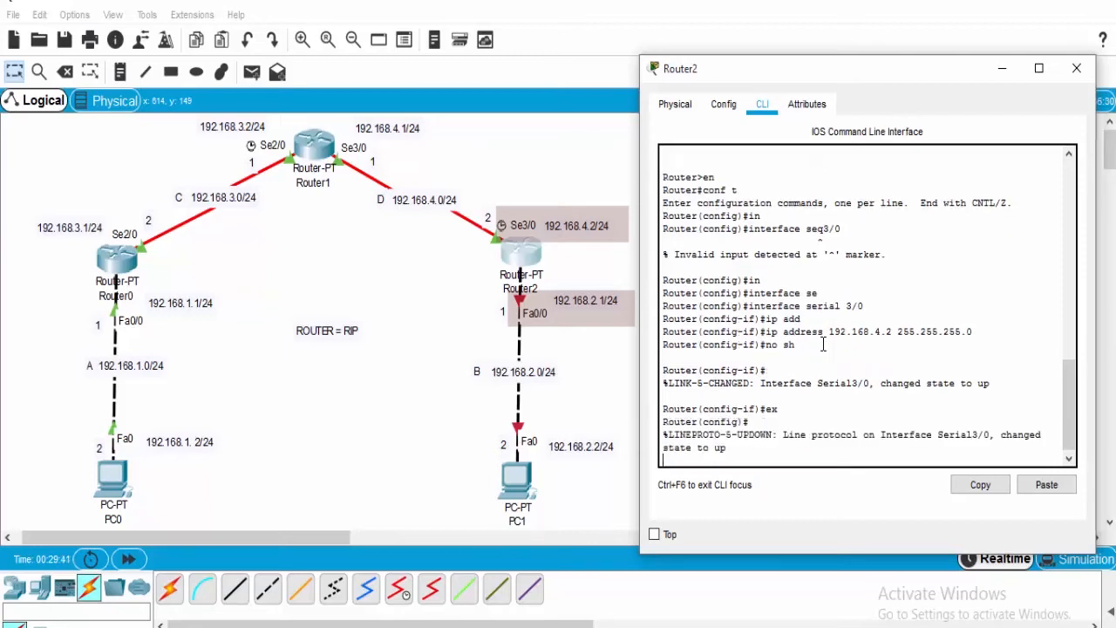
Assign IP address 192.168.2.1 with mask 255.255.255.0 to Router2's interface fa0/0.
type("in")
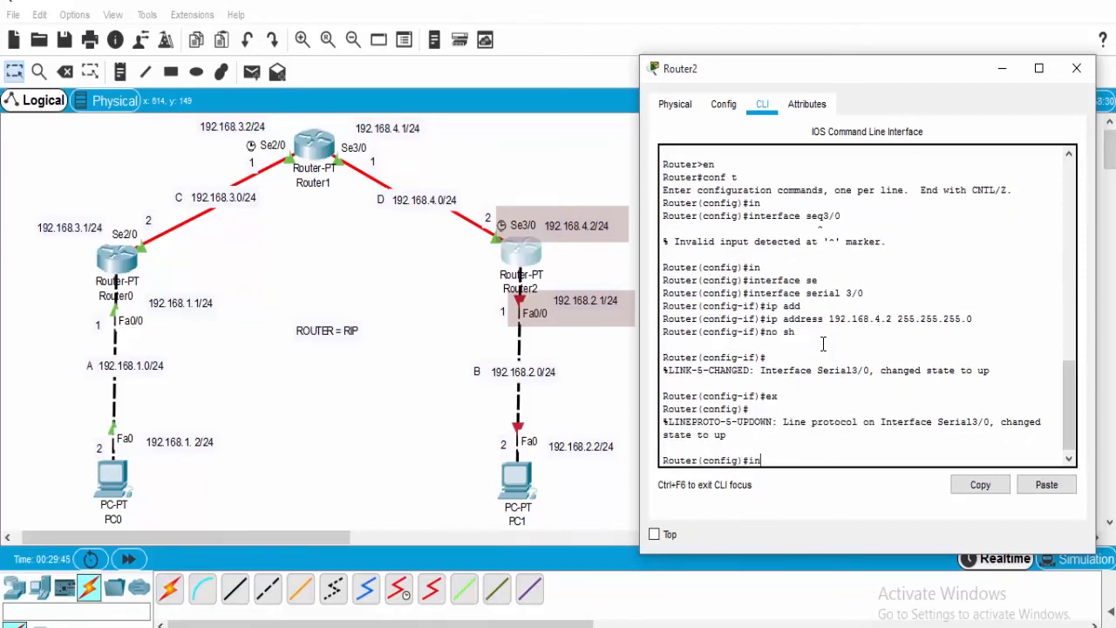
key("Tab")
type("fa0/0")
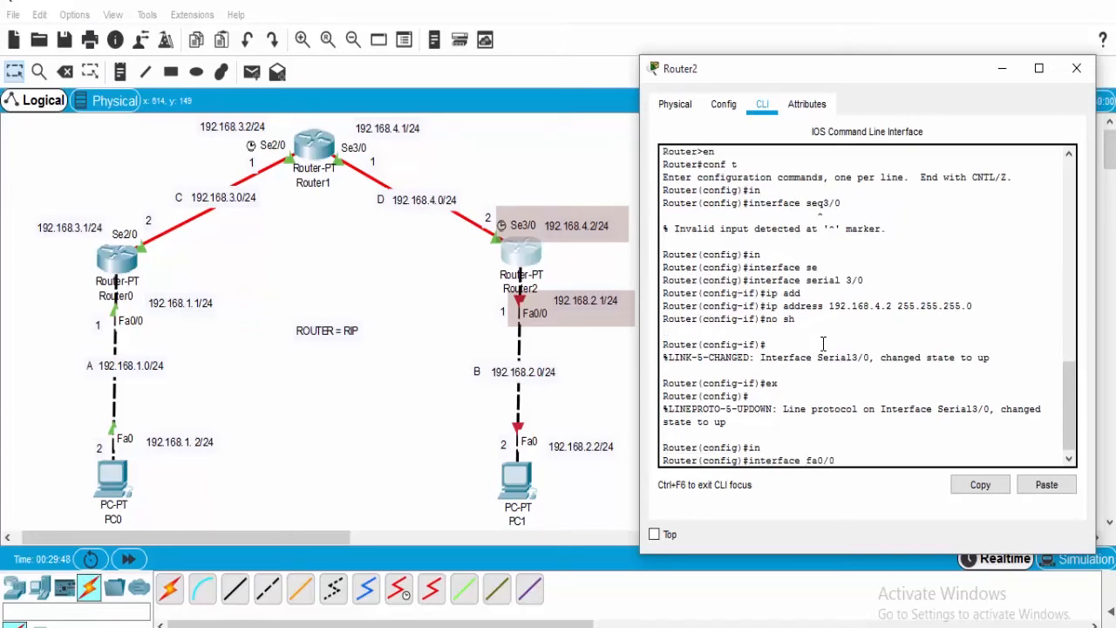
key("Return")
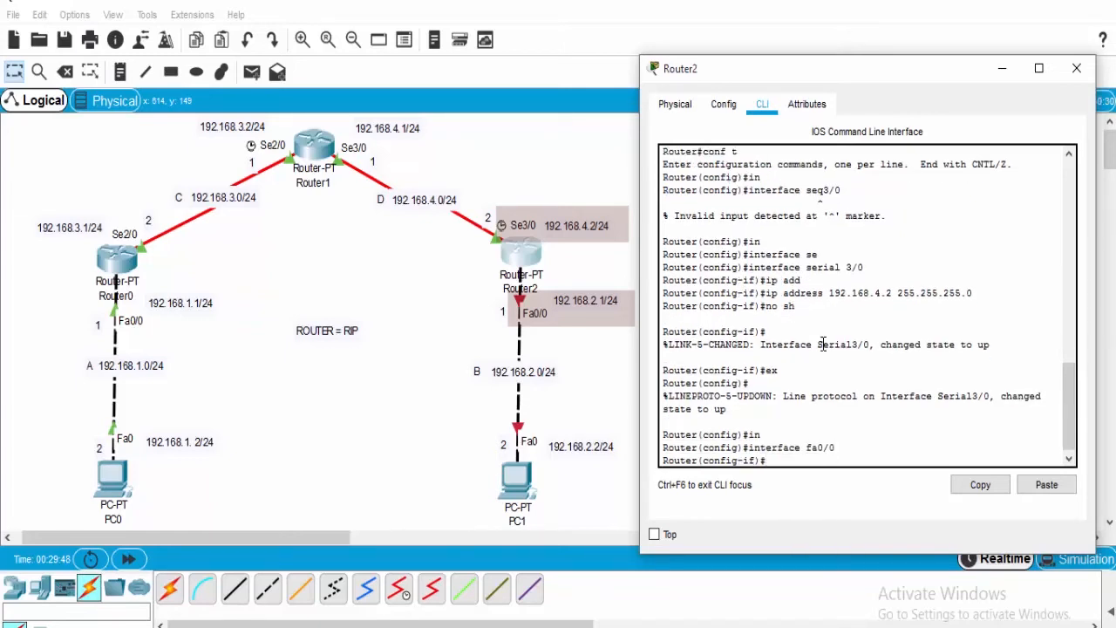
type("ip add")
key("Tab")
type("192.168")
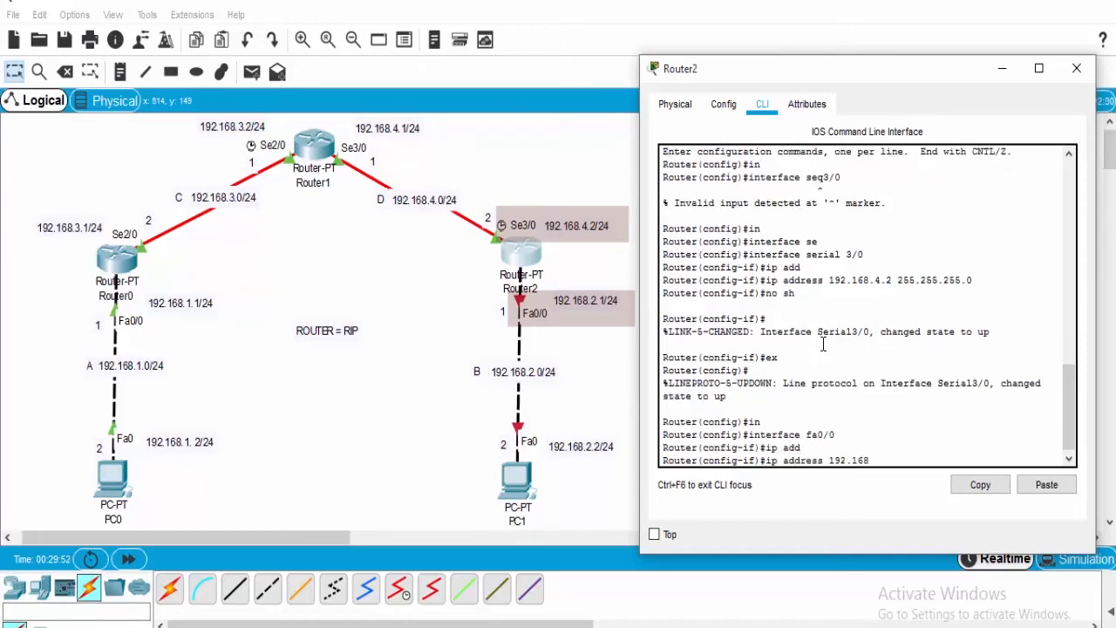
type(".2.1 255.255.255.0")
key("Return")
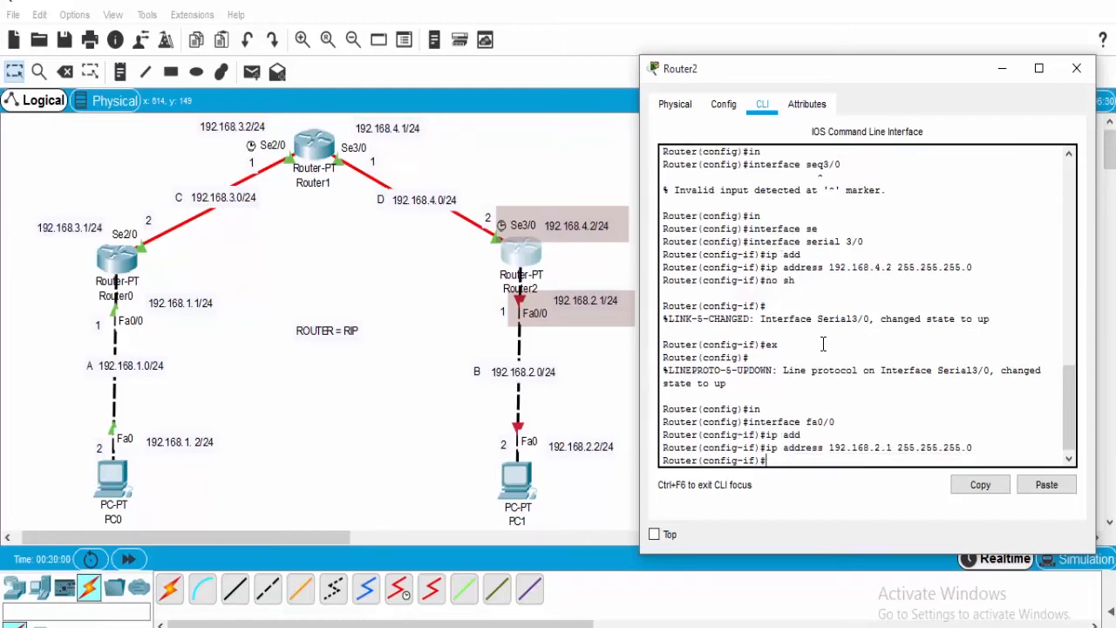
Enable Router2's fa0/0 interface with no shutdown, return to global configuration mode and close the router window.
type("no sh")
key("Return")
key("Return")
type("ex")
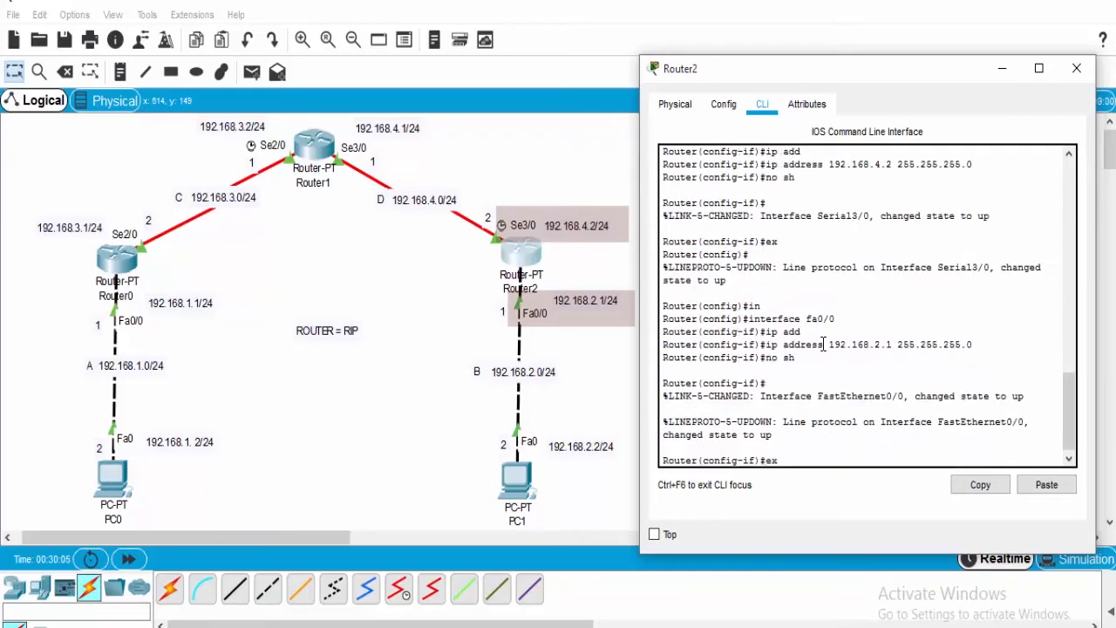
key("Return")
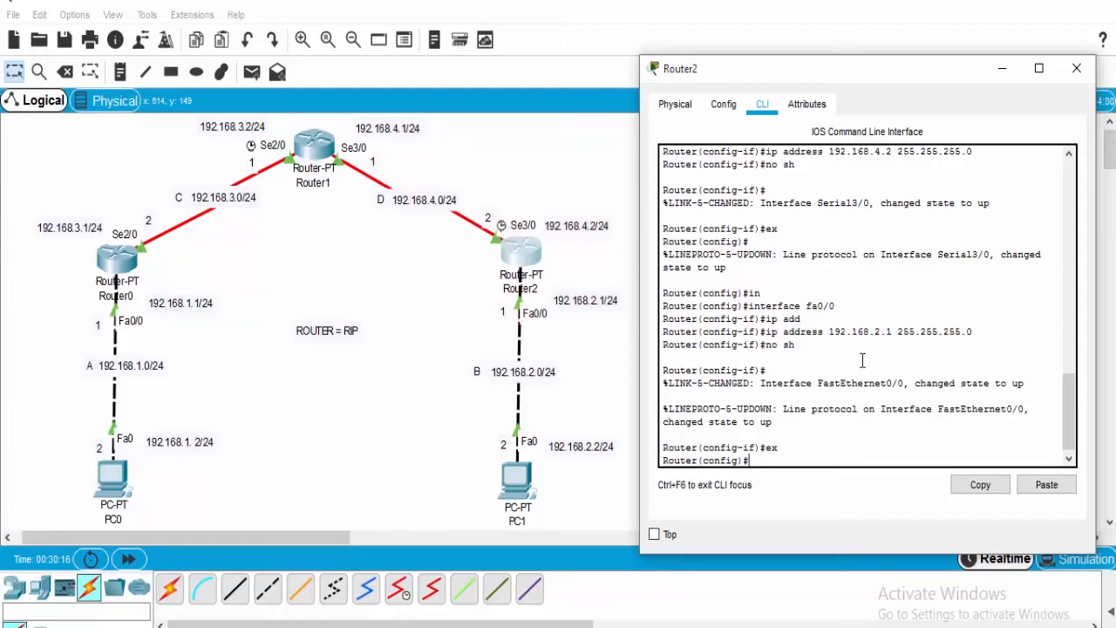
left_click(1077, 68)
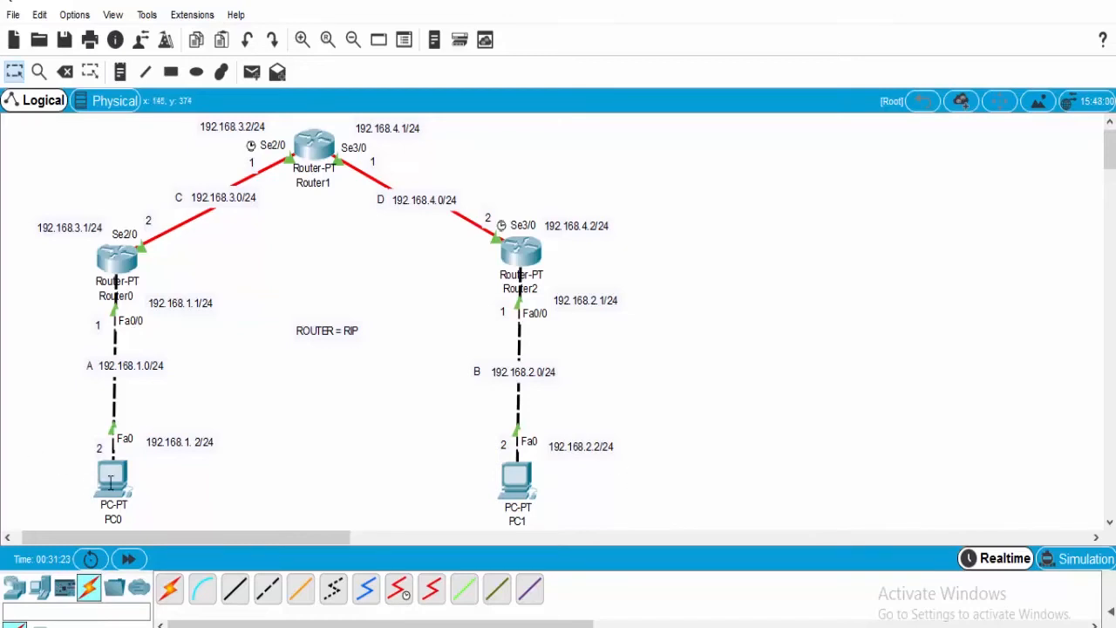
Ping 192.168.1.1 from PC0's command prompt to test the link to its gateway, and close the PC window.
left_click(111, 479)
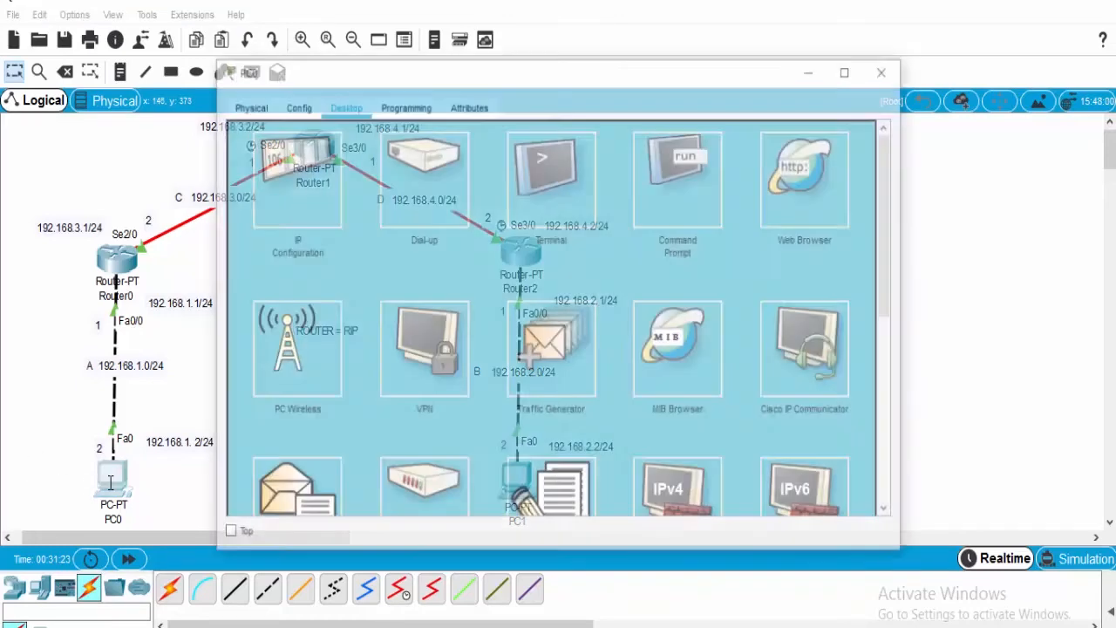
left_click(646, 188)
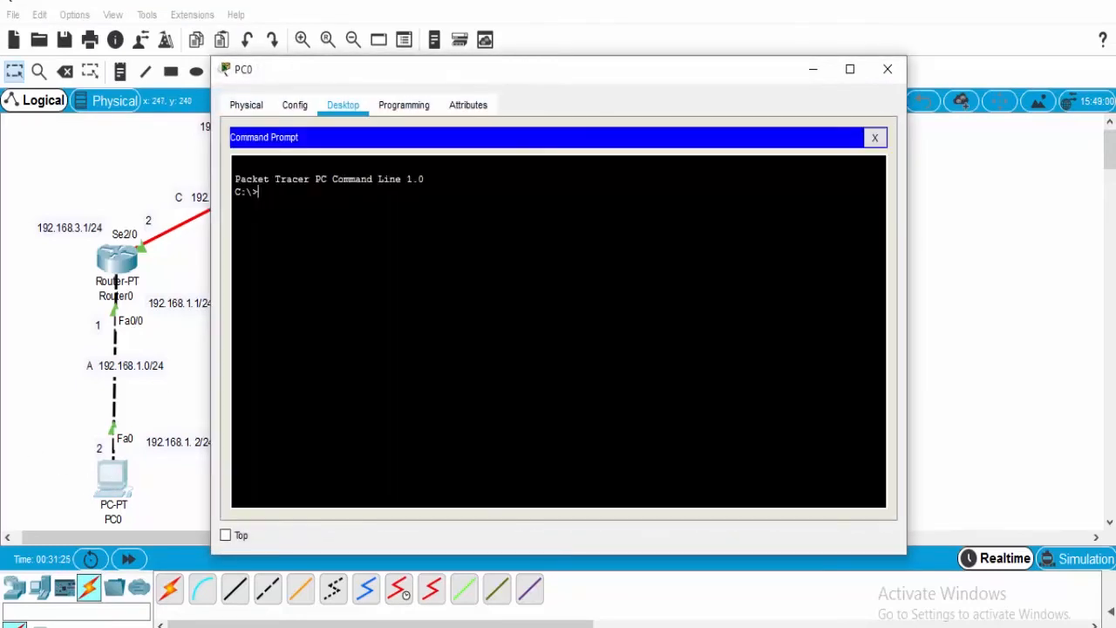
left_click_drag(500, 79, 576, 91)
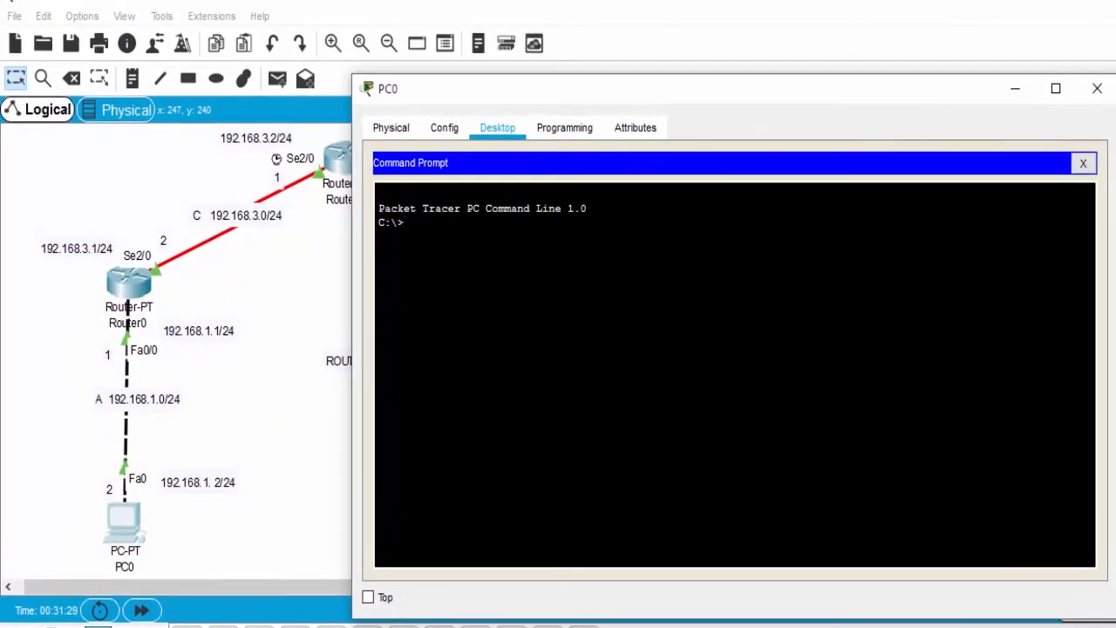
type("ping 192.168.1.1")
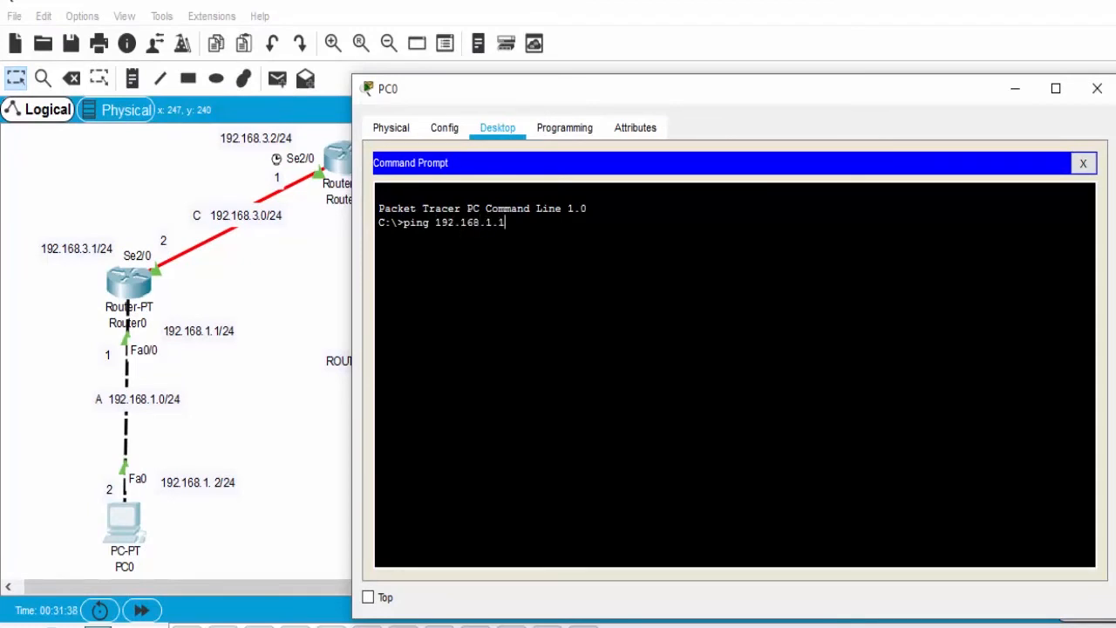
key("Return")
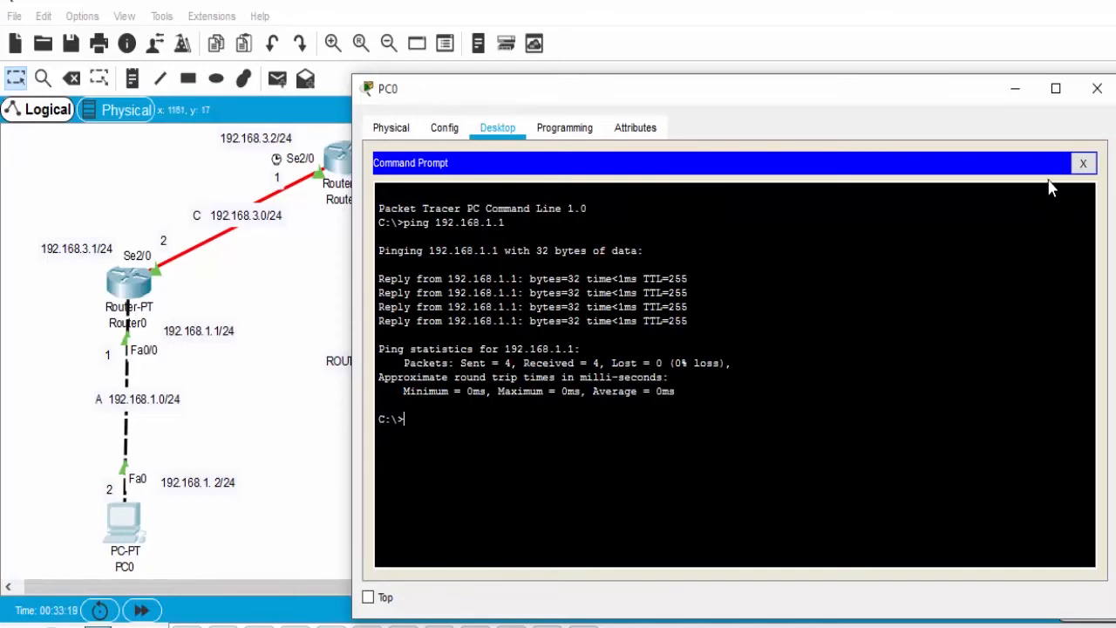
left_click(1083, 163)
left_click(1097, 88)
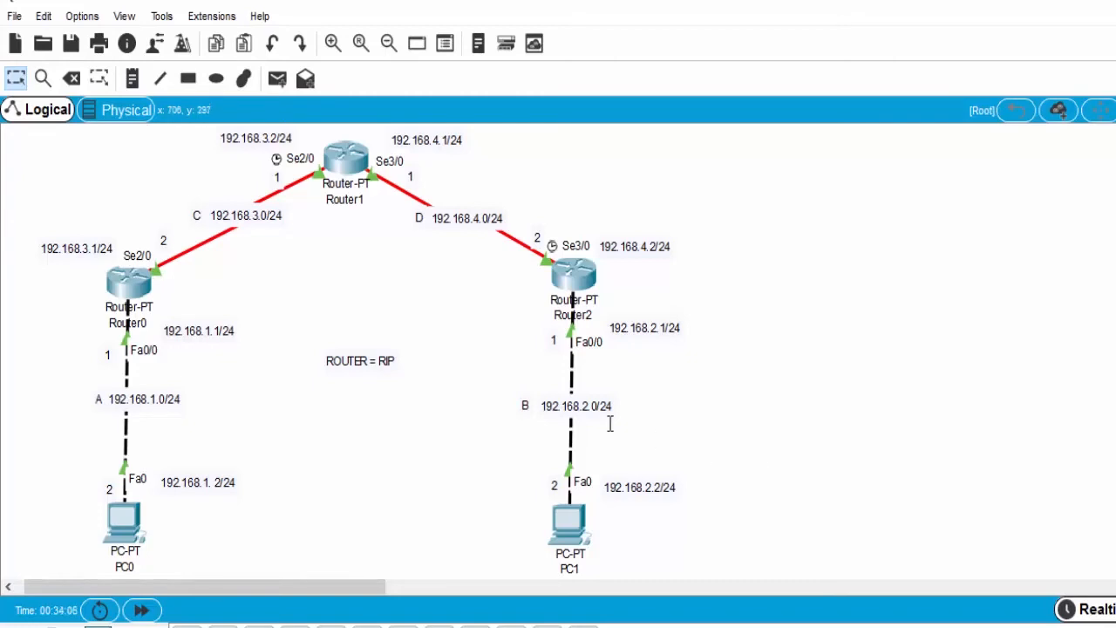
Open Router0's command line and enter RIP configuration mode with router rip.
left_click(130, 286)
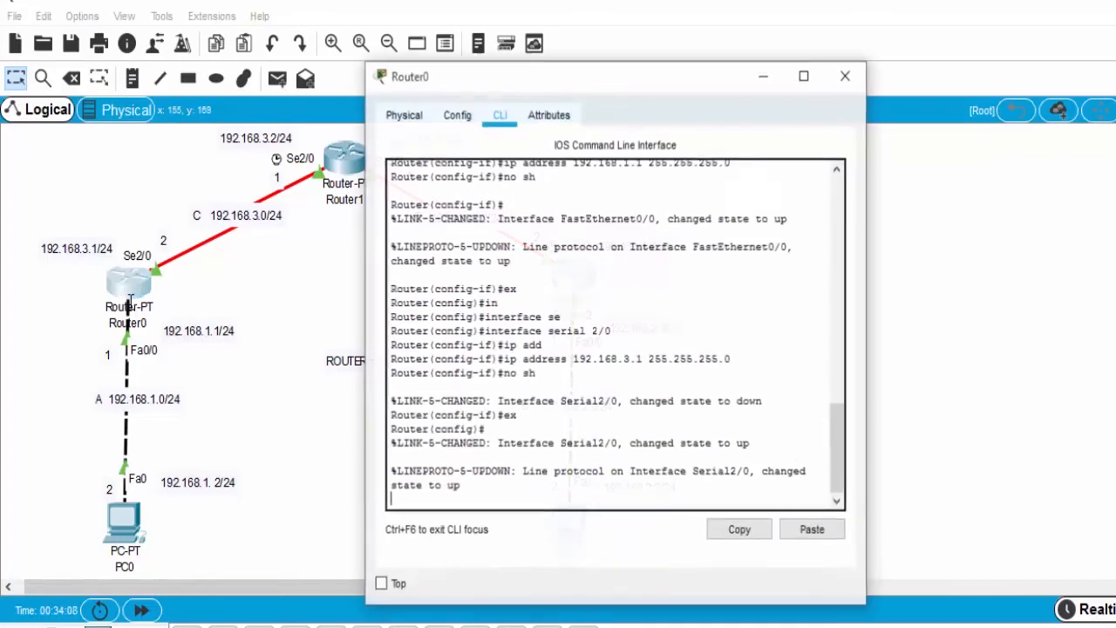
left_click_drag(621, 85, 703, 88)
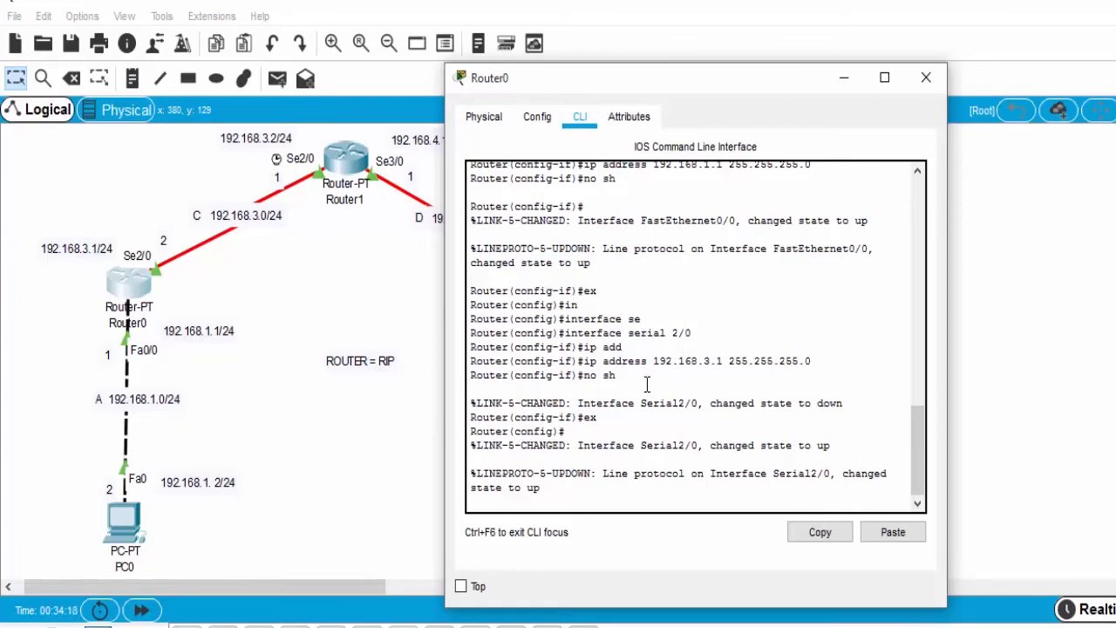
key("Return")
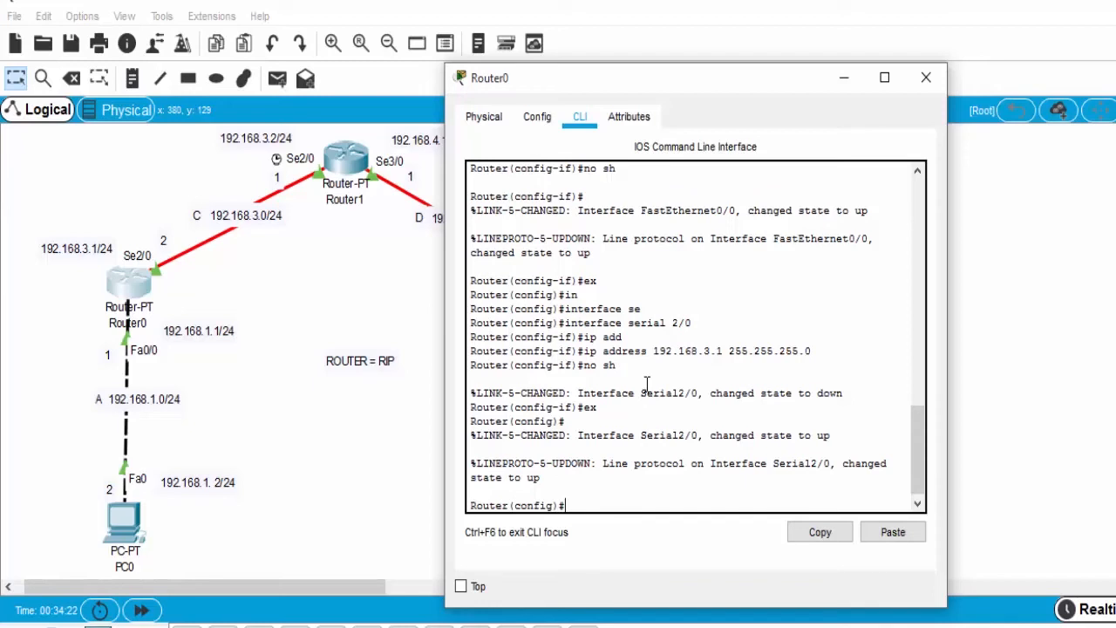
type("router rip")
key("Return")
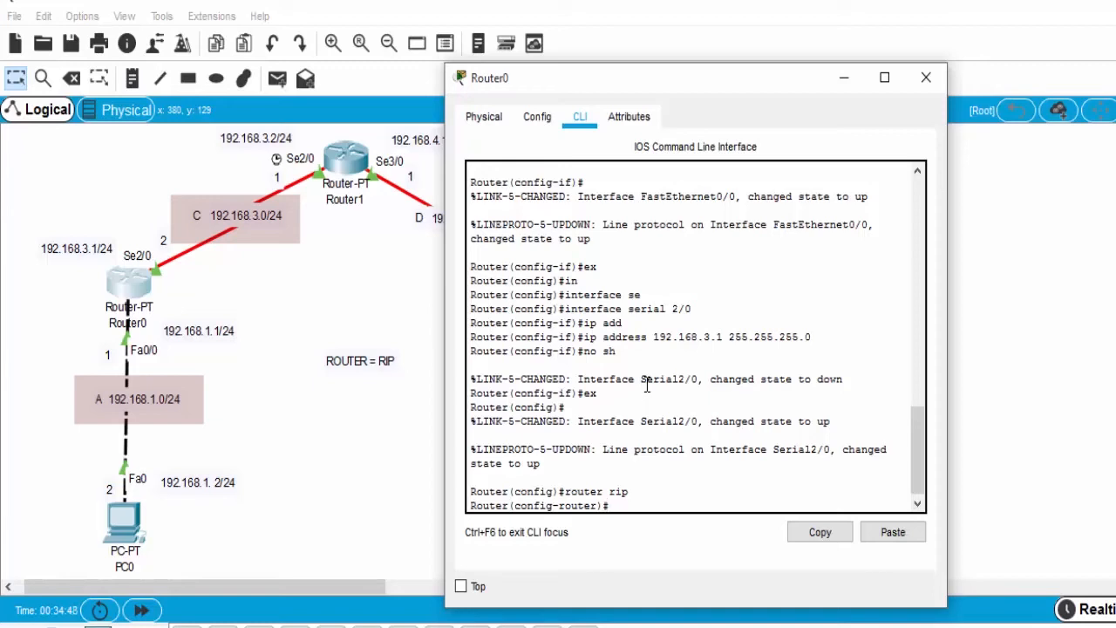
Add networks 192.168.1.0 and 192.168.3.0 to Router0's RIP configuration.
type("net")
key("Tab")
type("192.168.1.0")
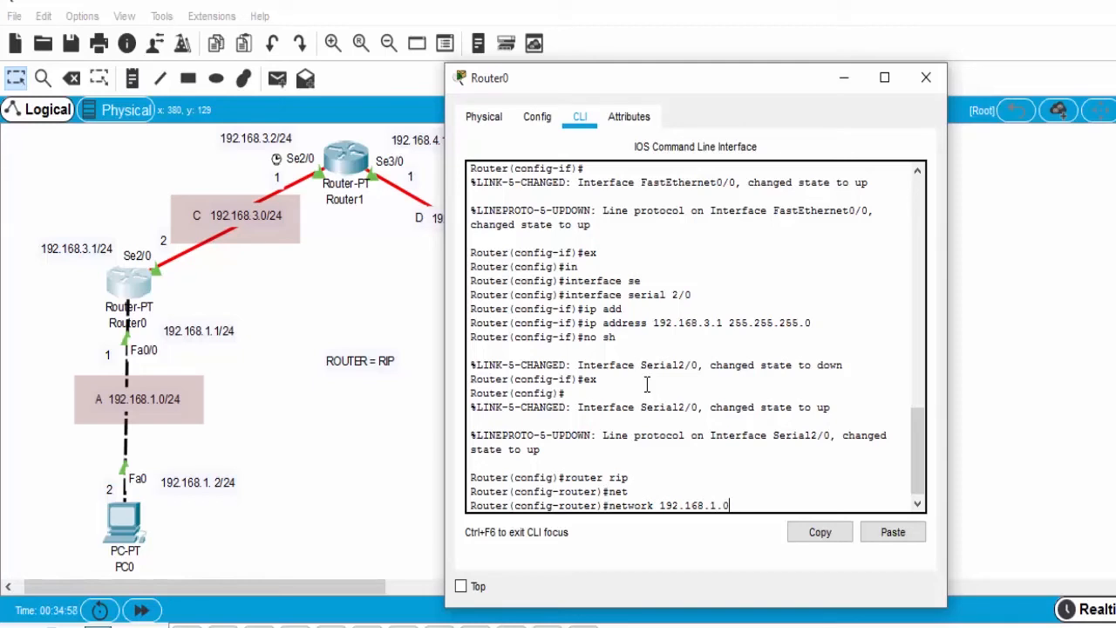
key("Return")
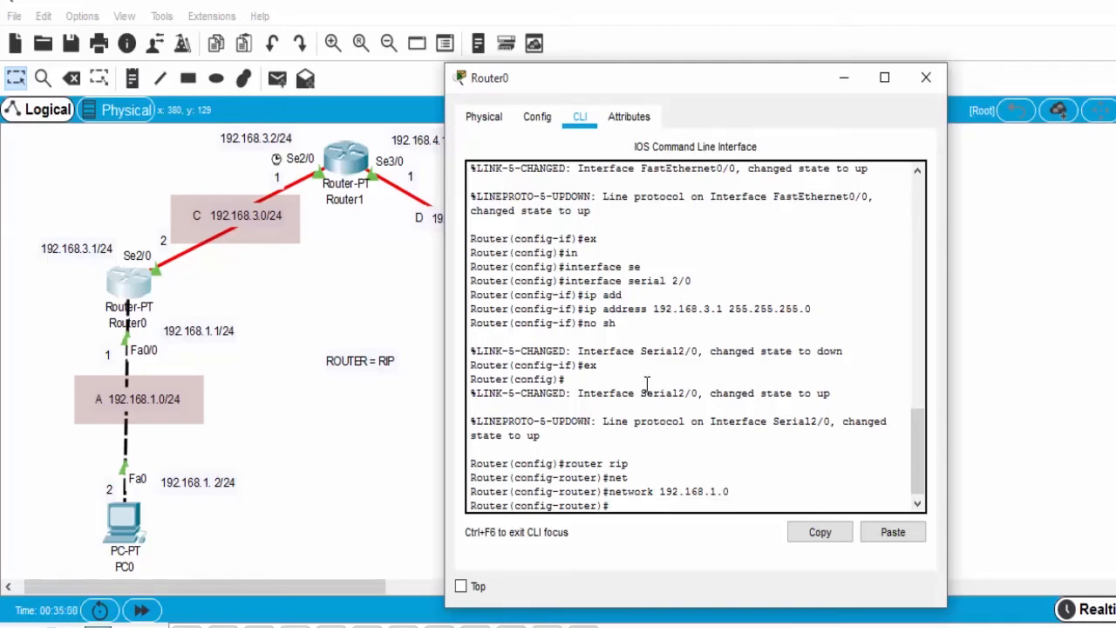
type("net")
key("Tab")
type("1")
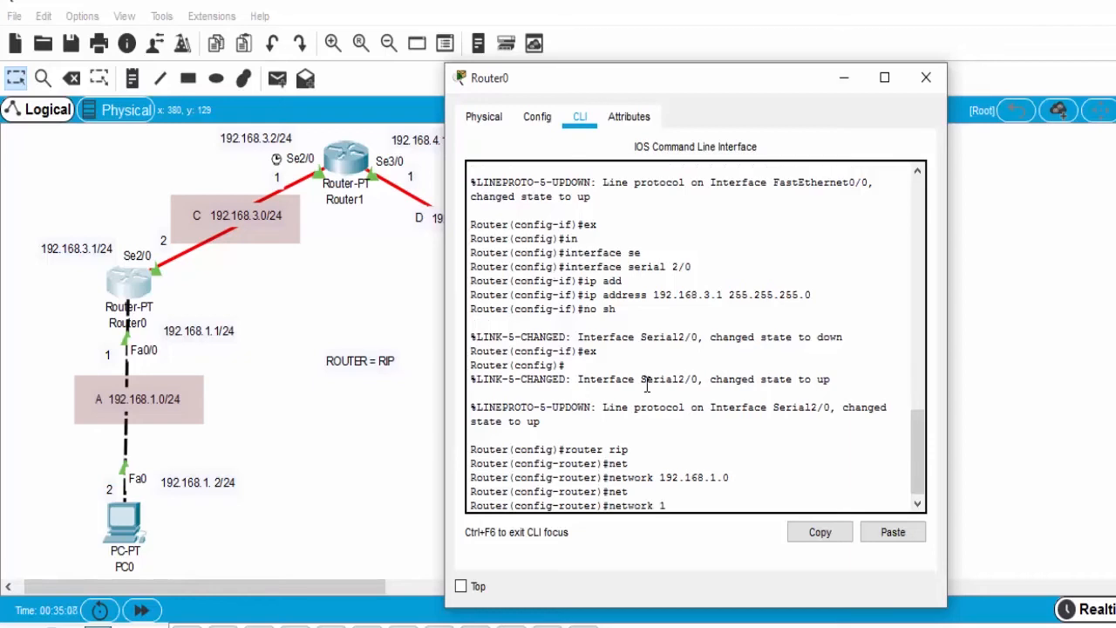
type("92.168.3.0")
key("Return")
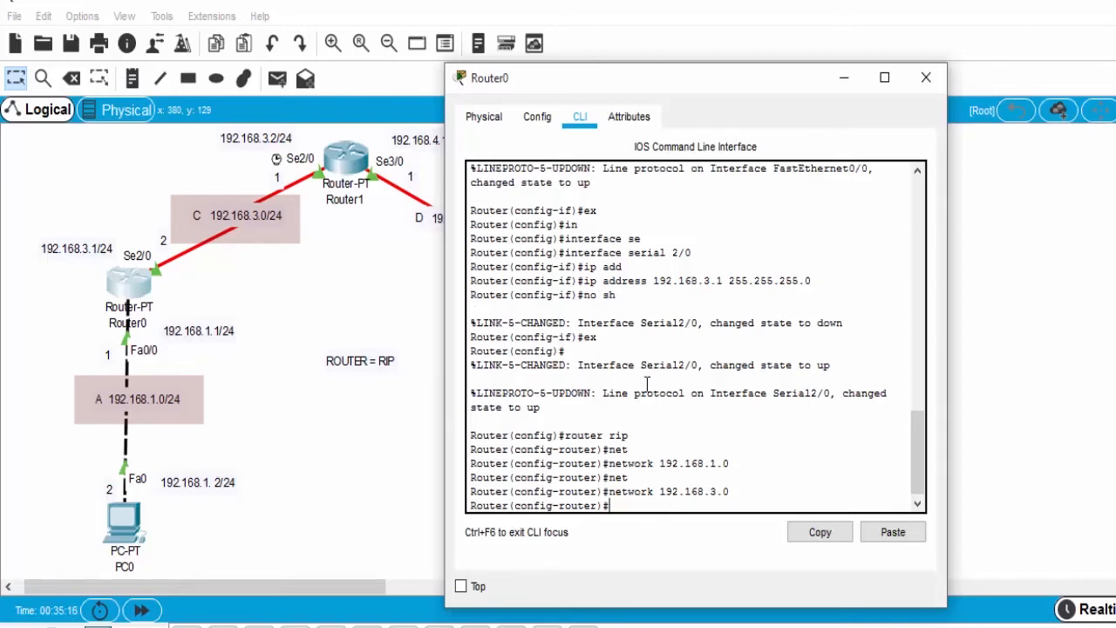
Exit Router0's RIP and global configuration modes and close its window.
type("ex")
key("Return")
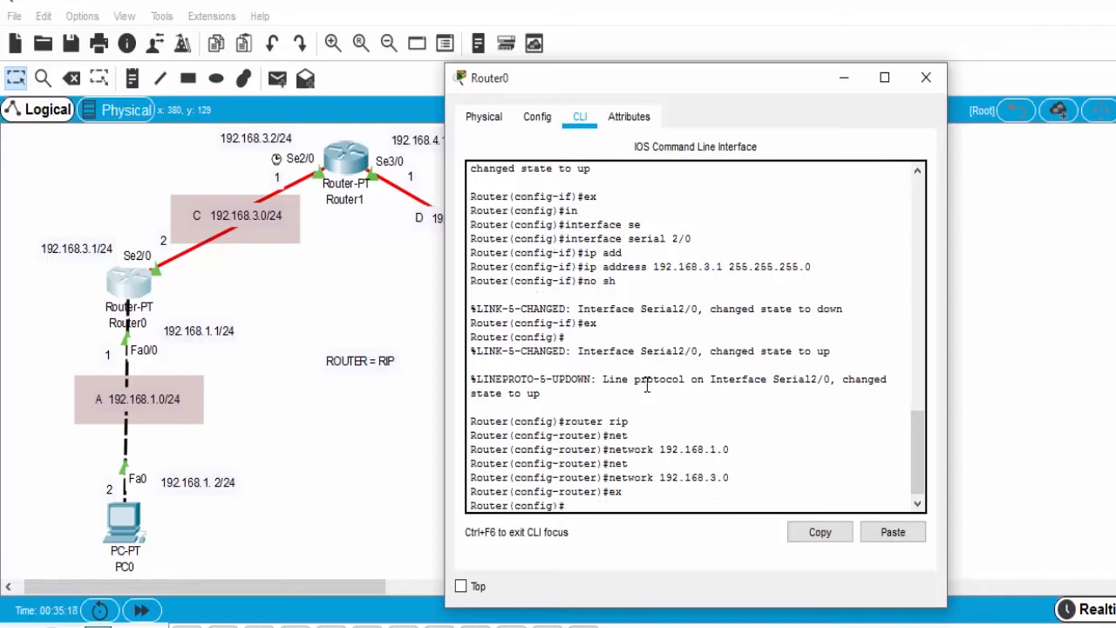
type("ex")
key("Return")
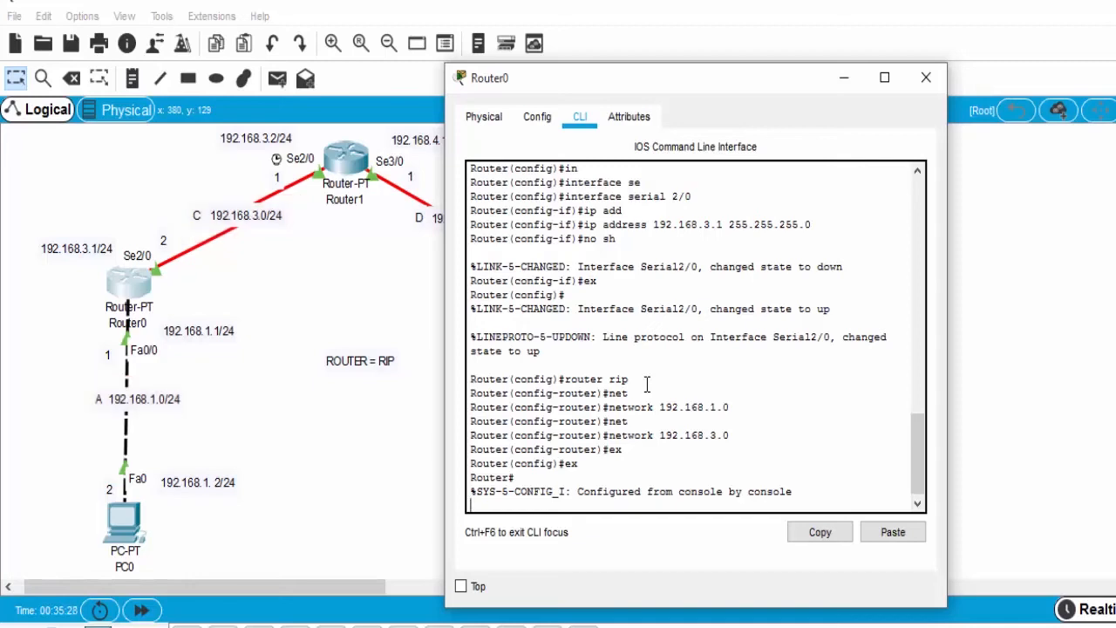
left_click(924, 77)
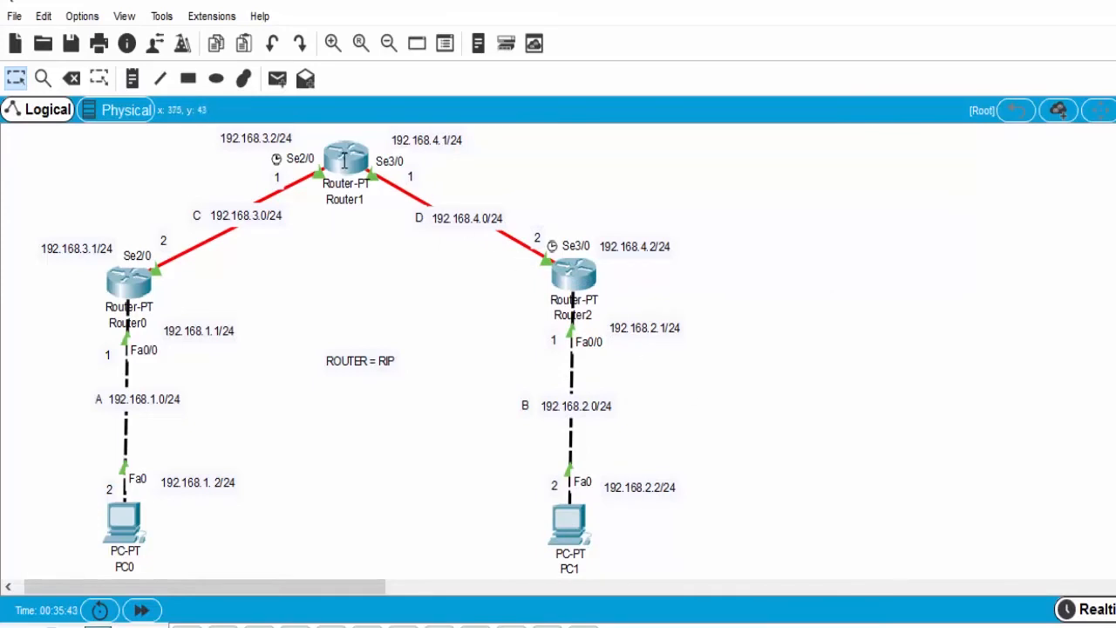
Open Router1's command line and enter RIP configuration mode with router rip.
left_click(349, 164)
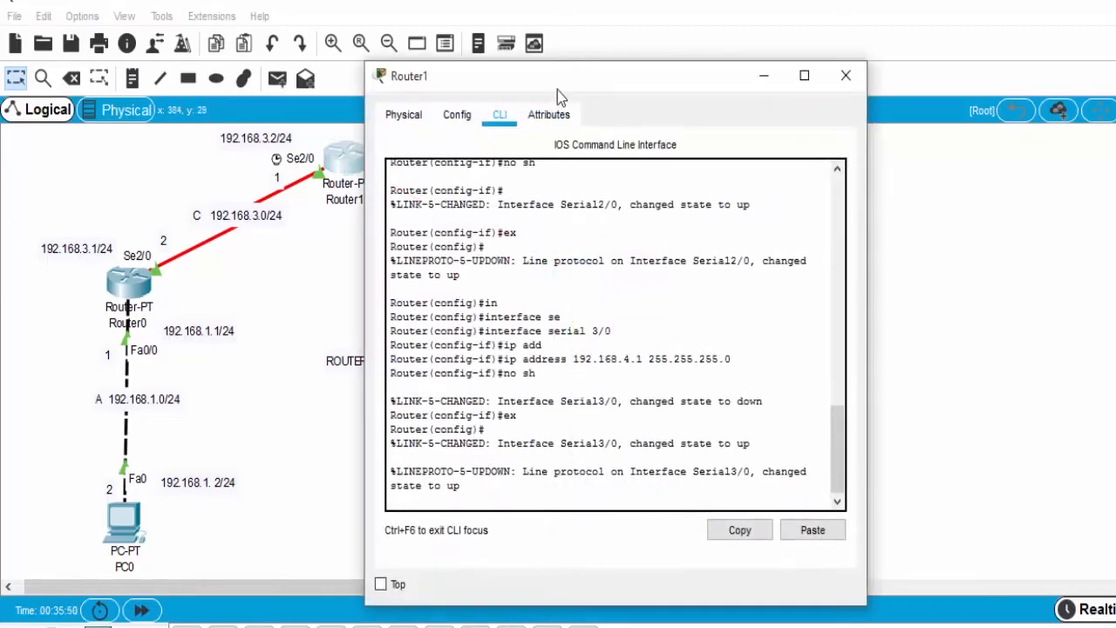
left_click_drag(558, 69, 743, 79)
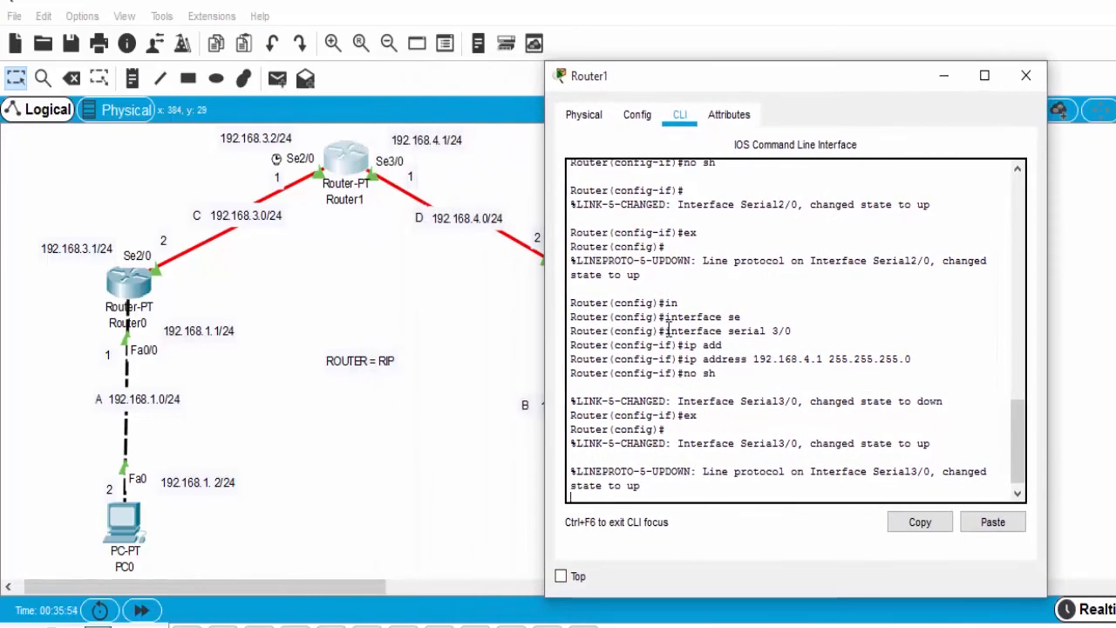
key("Return")
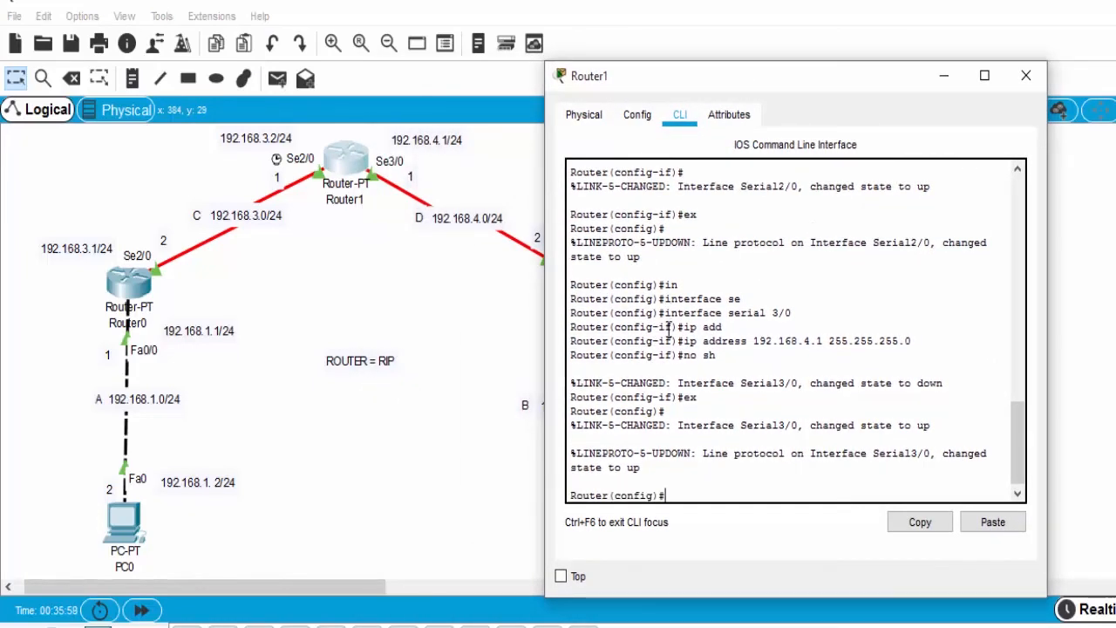
type("route")
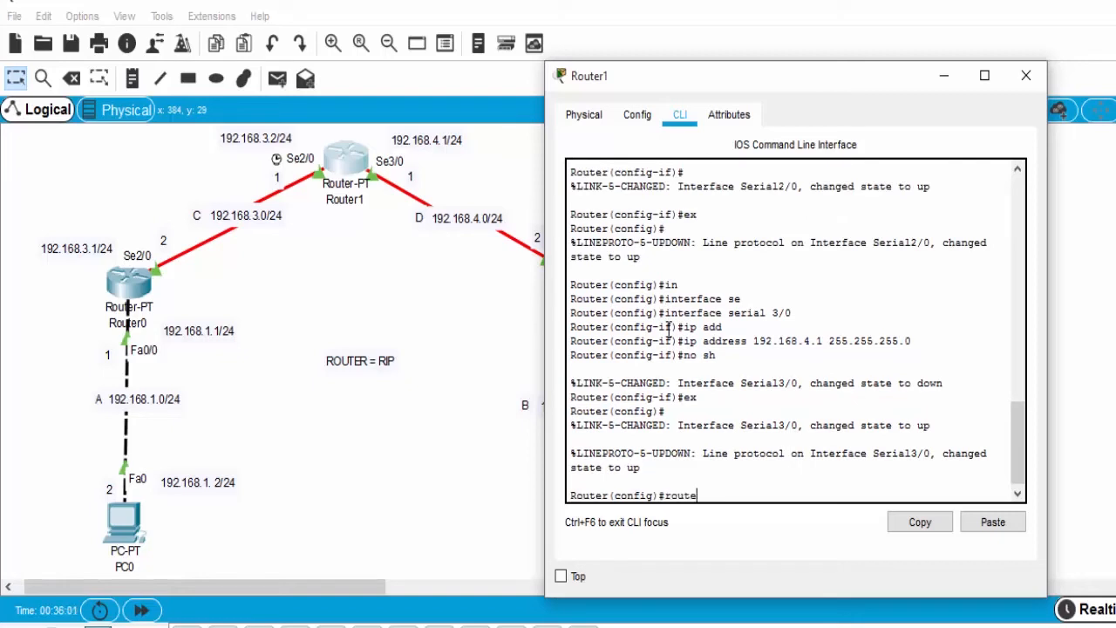
type("r rip")
key("Return")
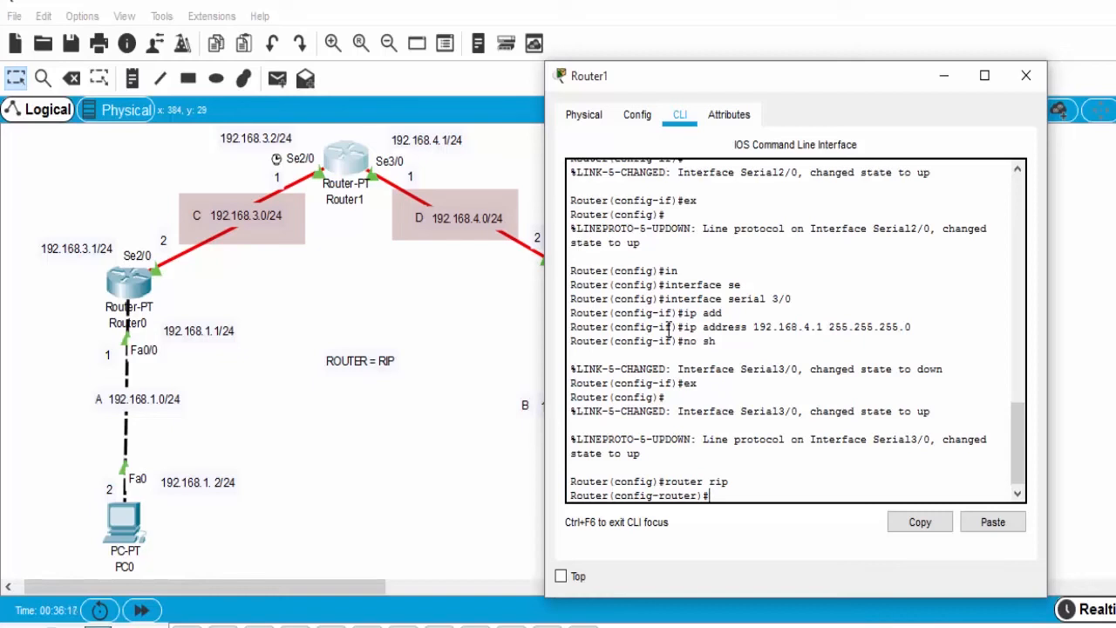
Add networks 192.168.3.0 and 192.168.4.0 to Router1's RIP configuration.
type("net")
key("Tab")
type("192.168.")
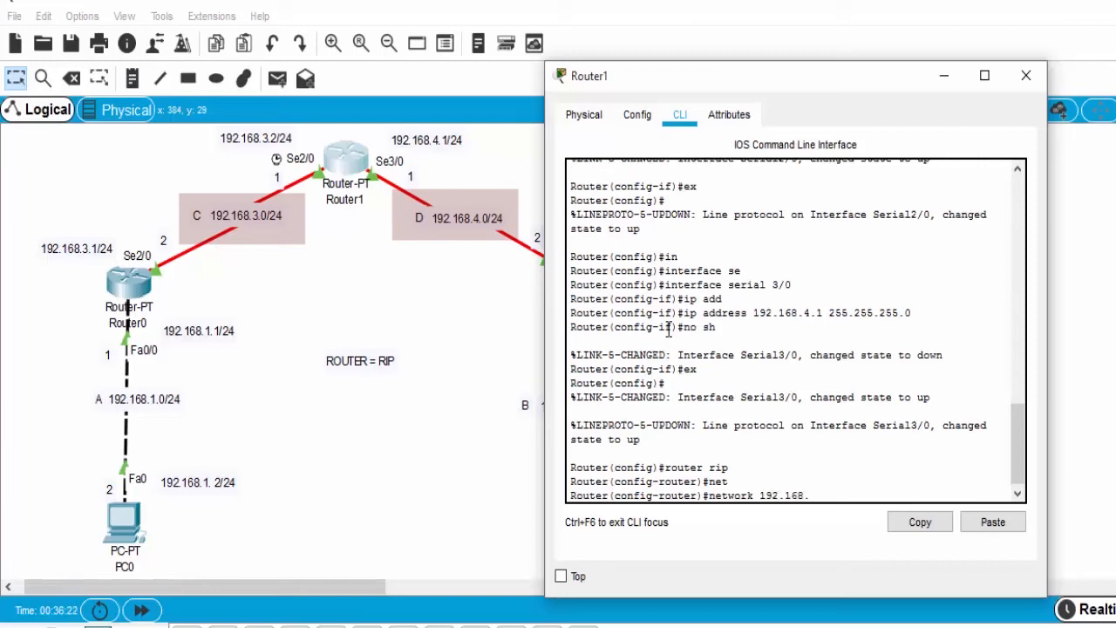
type("3.0")
key("Return")
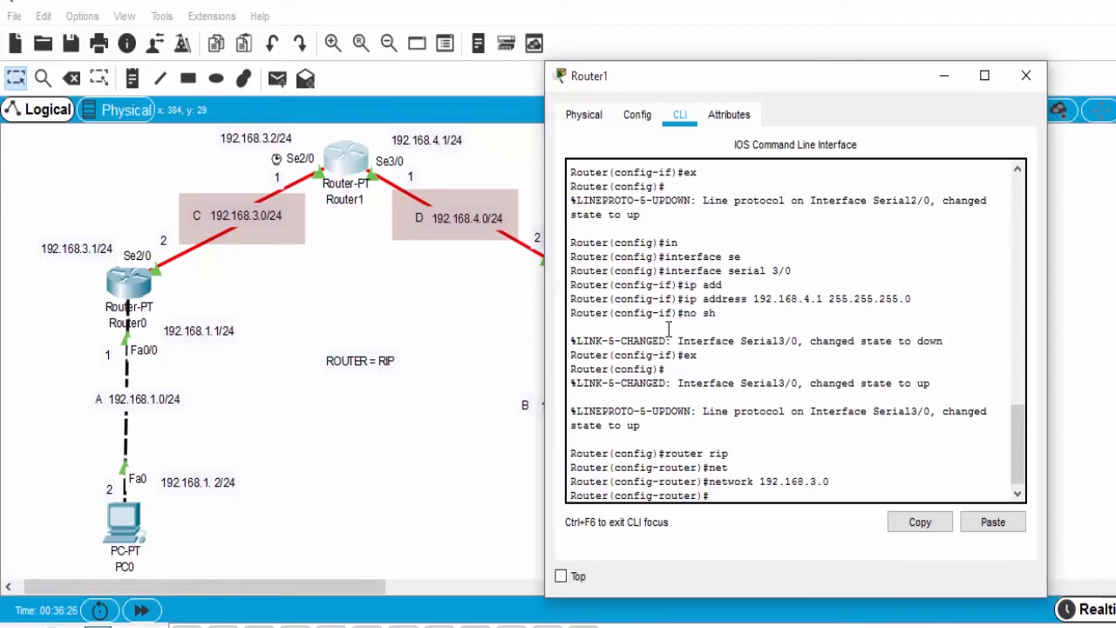
type("net")
key("Tab")
type("192")
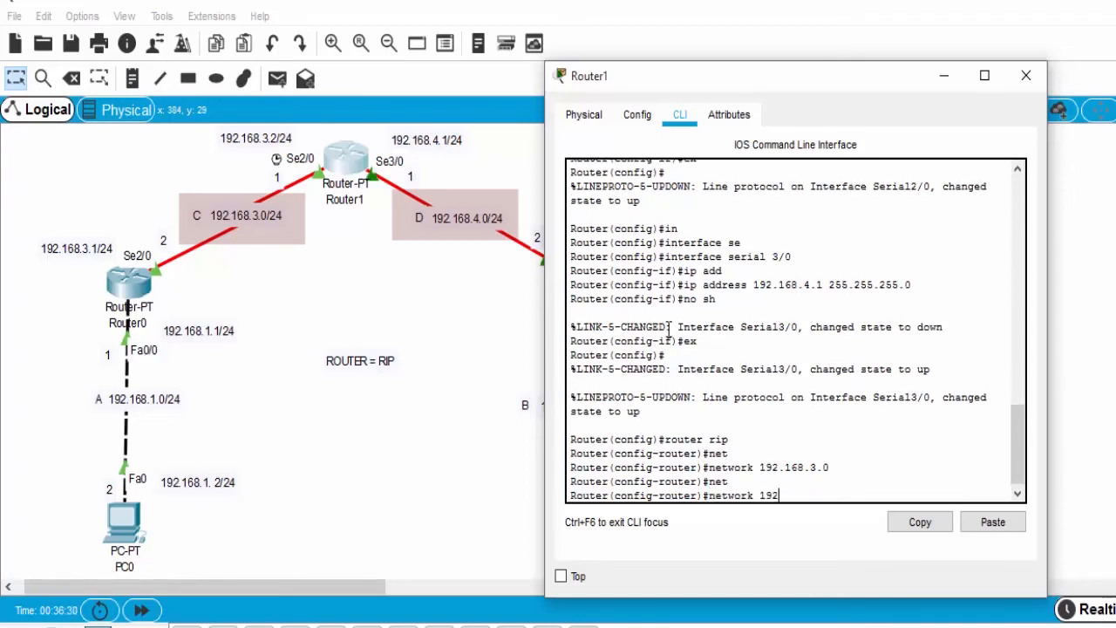
type(".168.4.0")
key("Return")
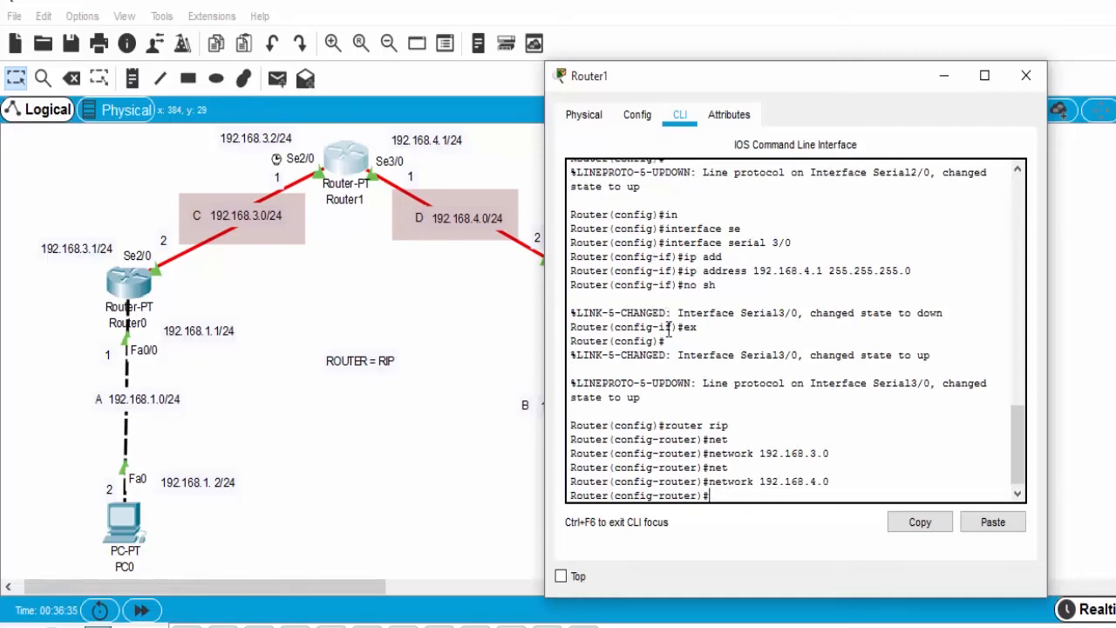
Exit Router1's RIP and global configuration modes and close its window.
type("ex")
key("Return")
type("ex")
key("Return")
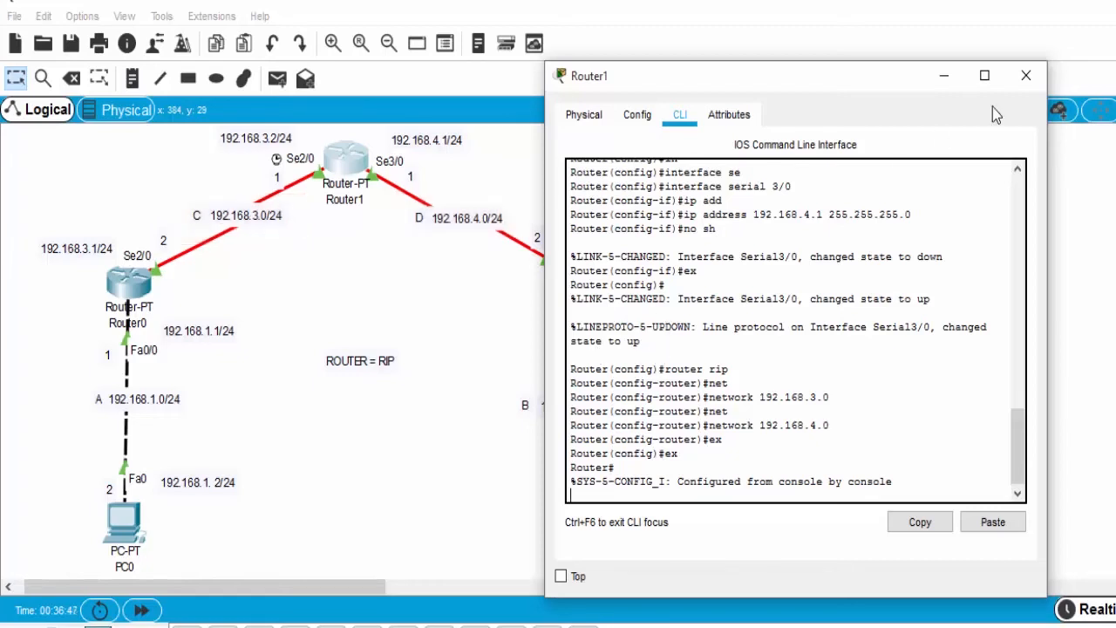
left_click(1029, 77)
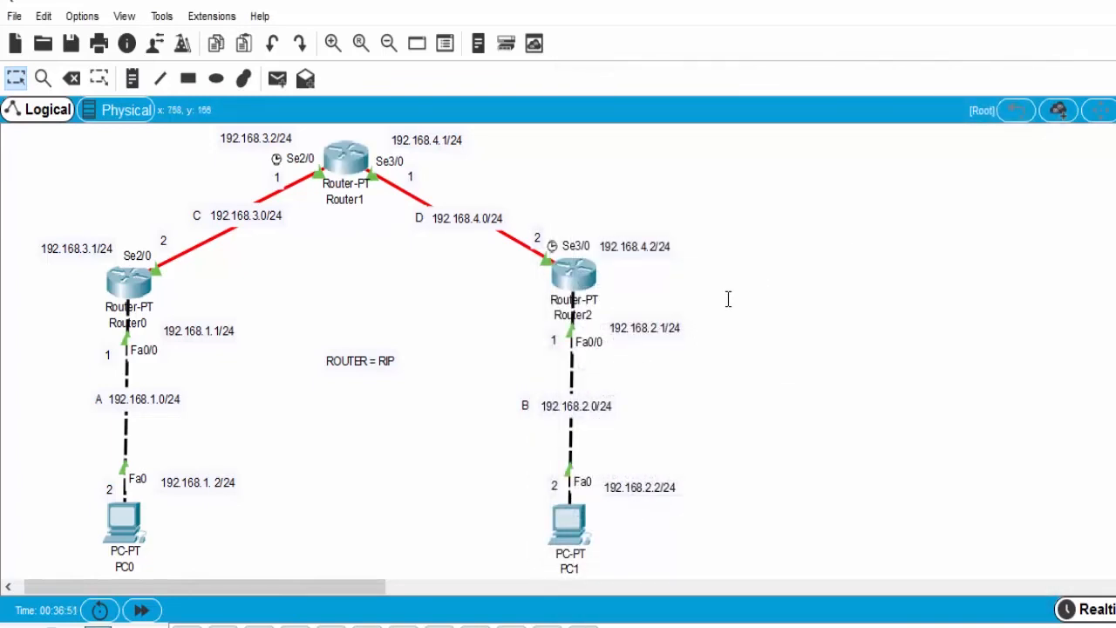
Open Router2's command line and enter RIP configuration mode with router rip.
left_click(573, 277)
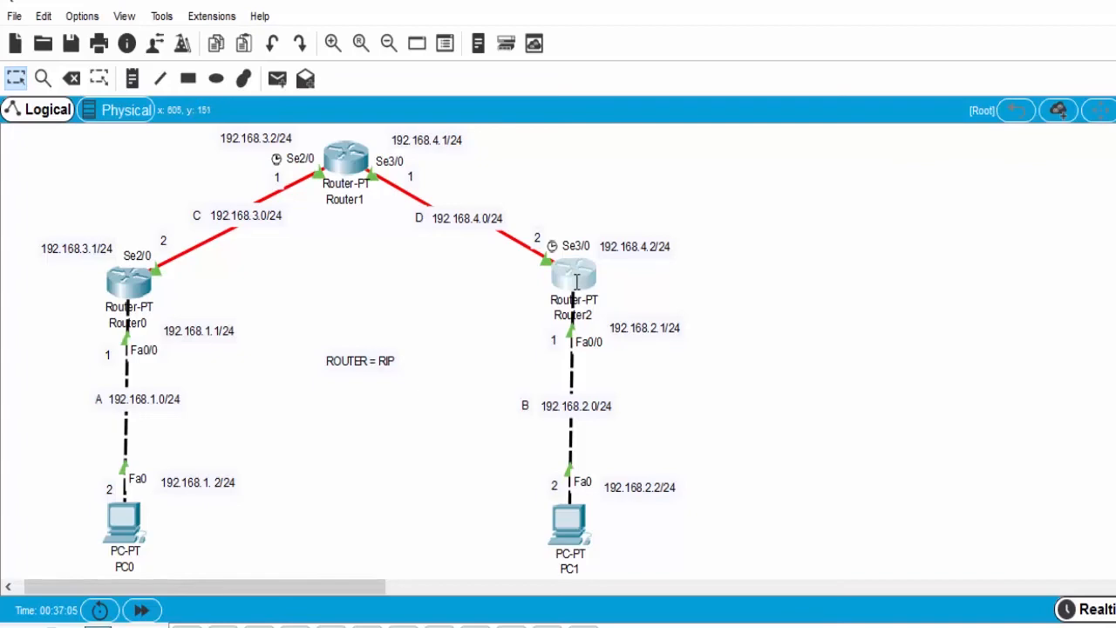
left_click_drag(525, 85, 852, 69)
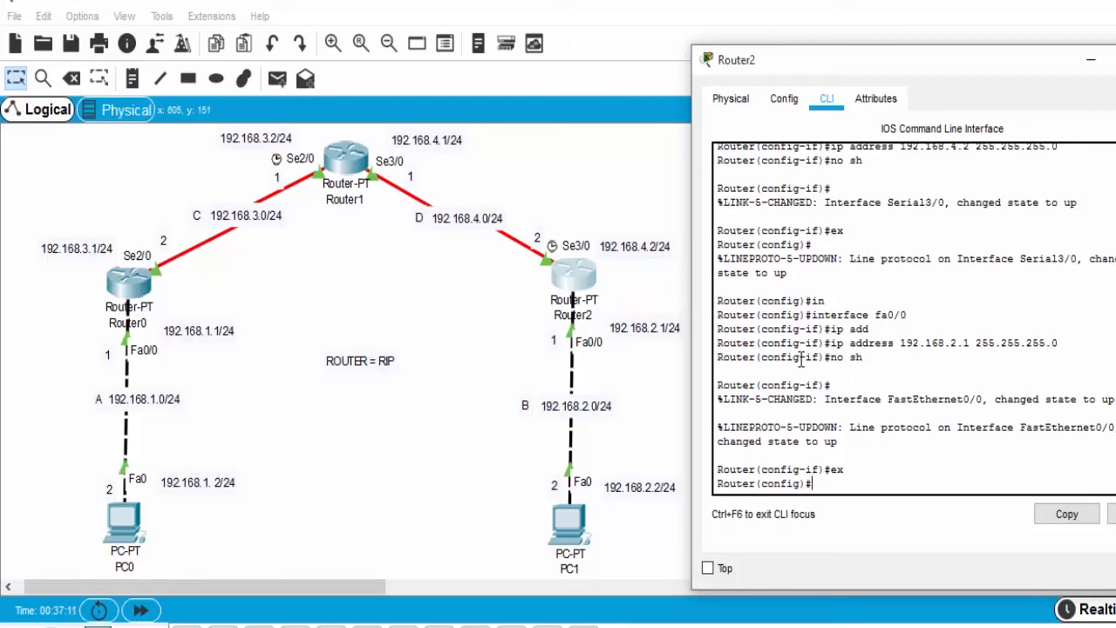
key("Return")
type("route")
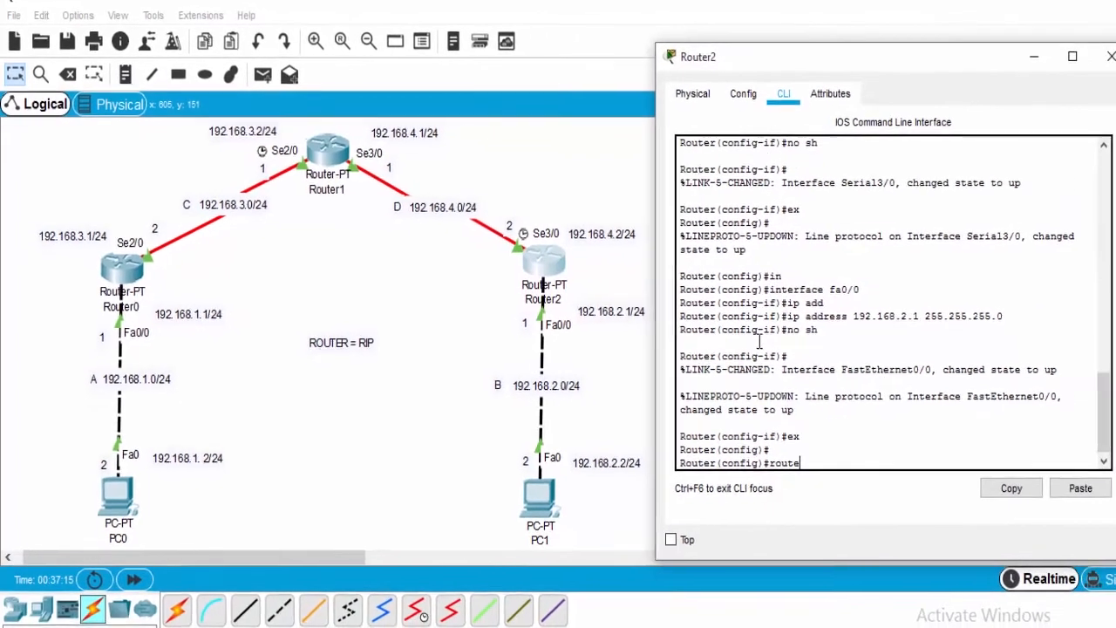
type("r ri")
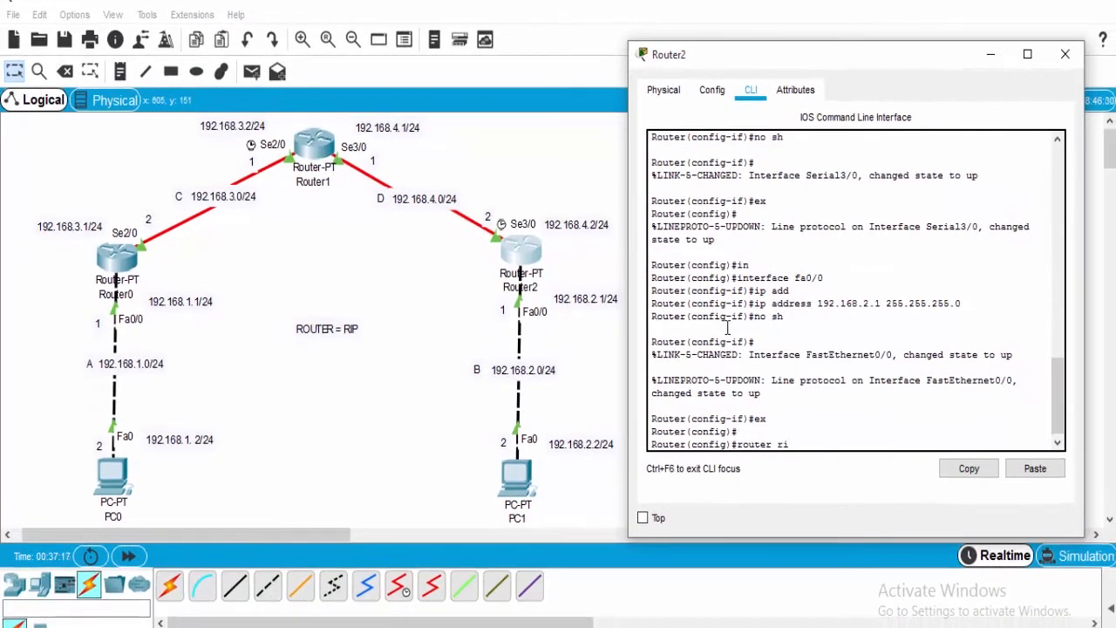
type("p")
key("Return")
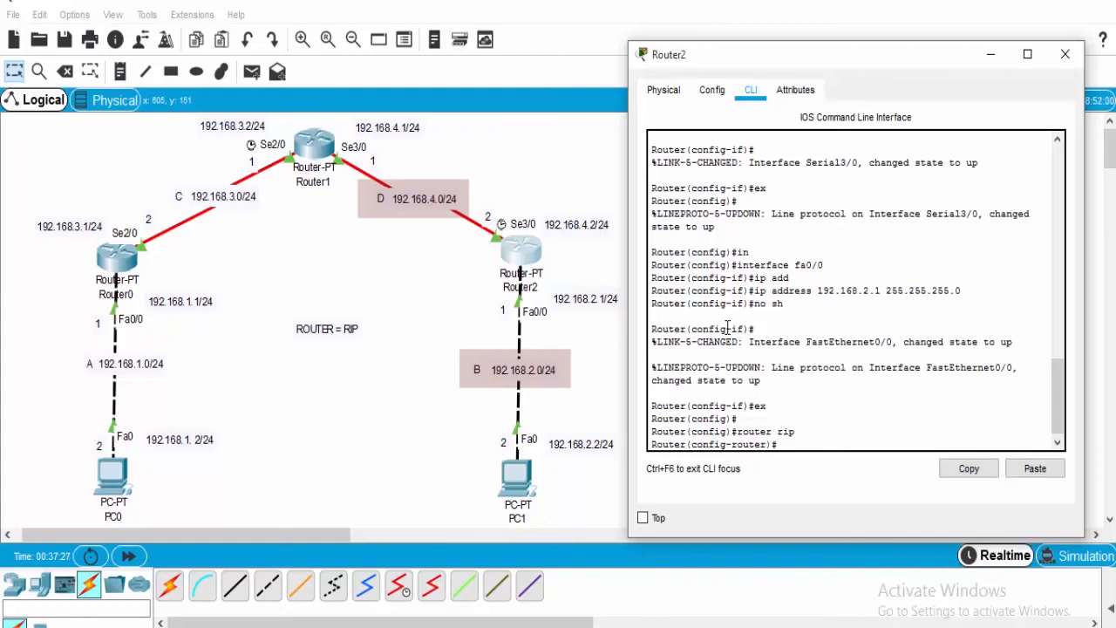
Add networks 192.168.4.0 and 192.168.2.0 to Router2's RIP configuration.
type("net")
key("Tab")
type("192.")
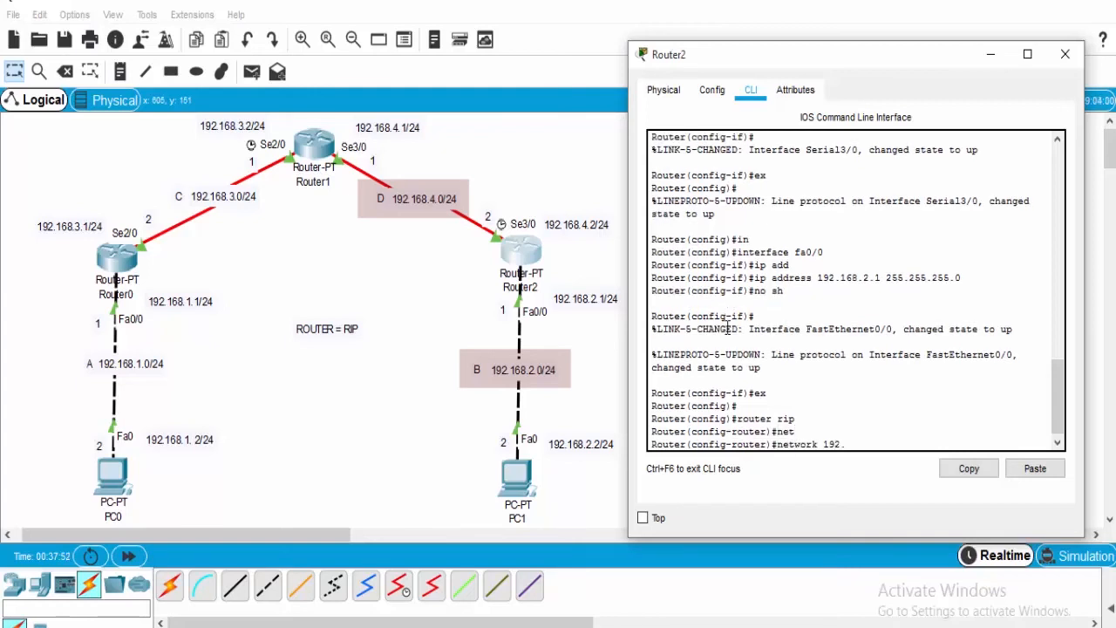
type("168.4.0")
key("Return")
type("net")
key("Tab")
type("192.168.2.0")
key("Return")
Exit Router2's RIP and global configuration modes and close its window.
type("ex")
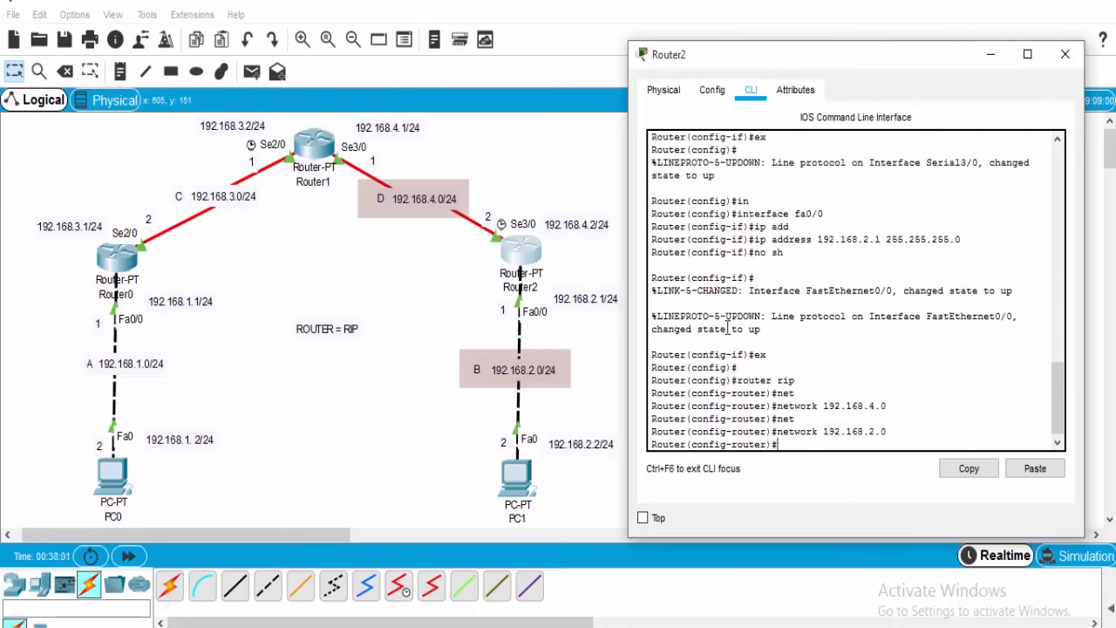
key("Return")
type("ex")
key("Return")
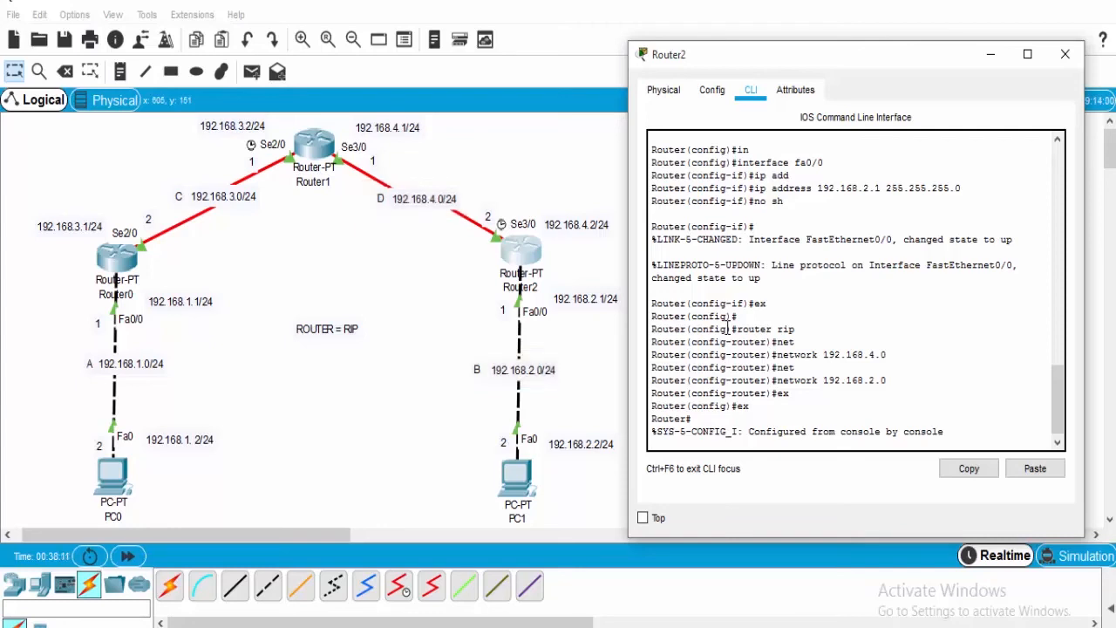
left_click(1064, 54)
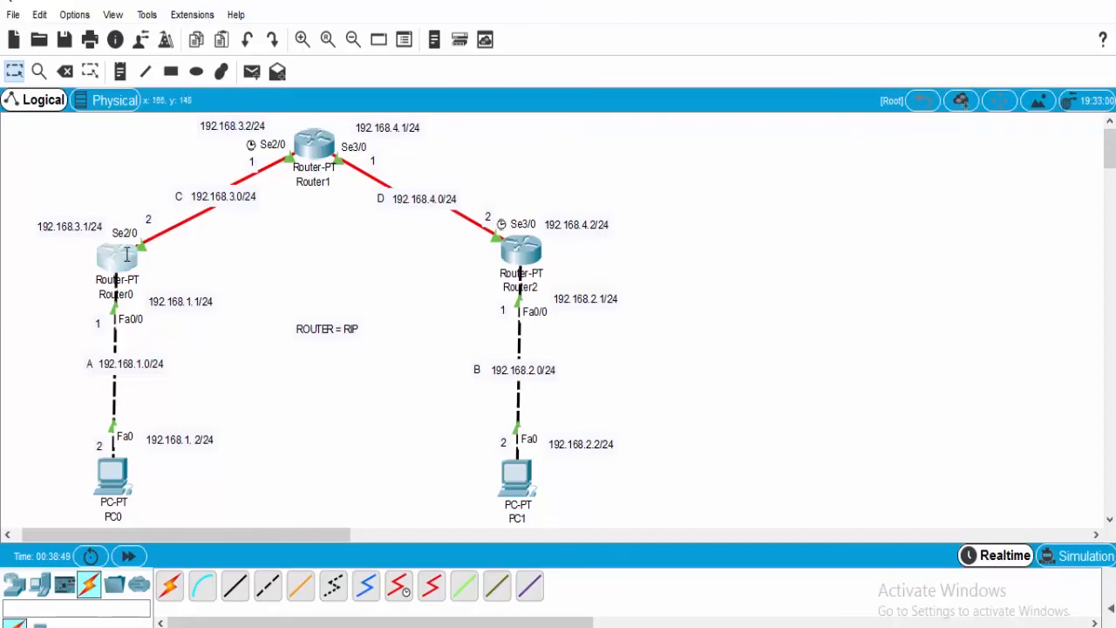
Display Router0's routing table with sh ip route, and close the router's window after reviewing it.
left_click(122, 256)
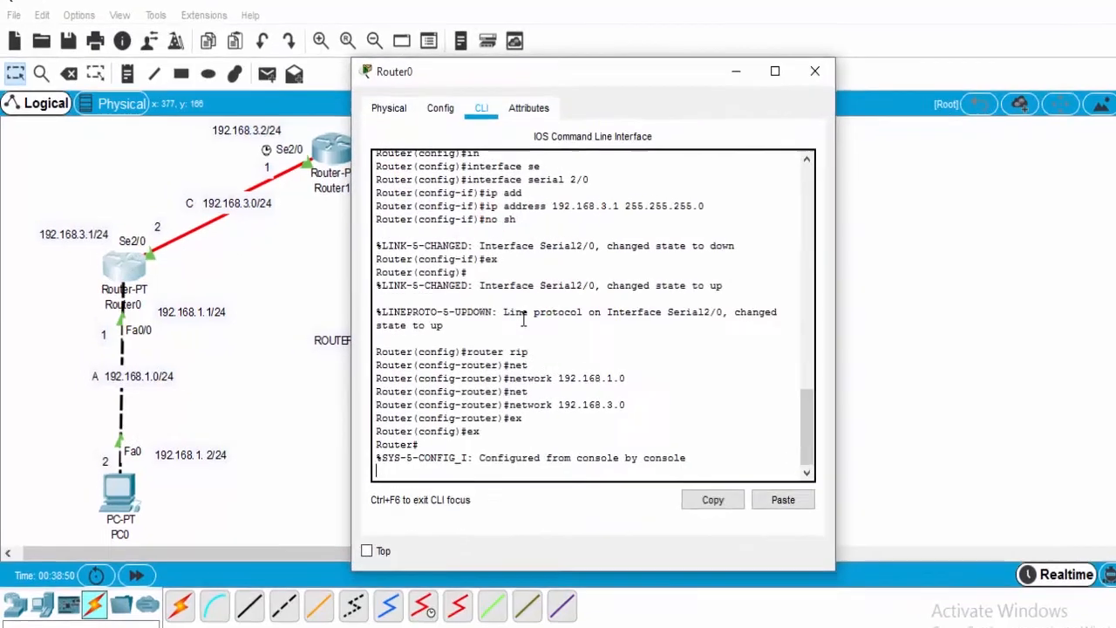
key("Return")
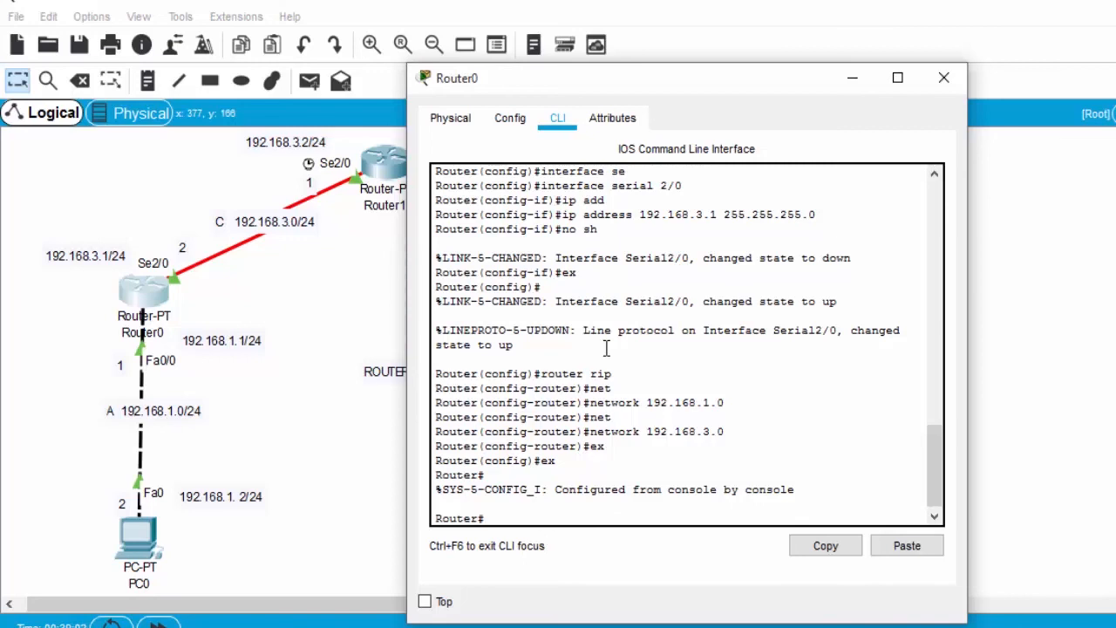
type("sh ip route")
key("Return")
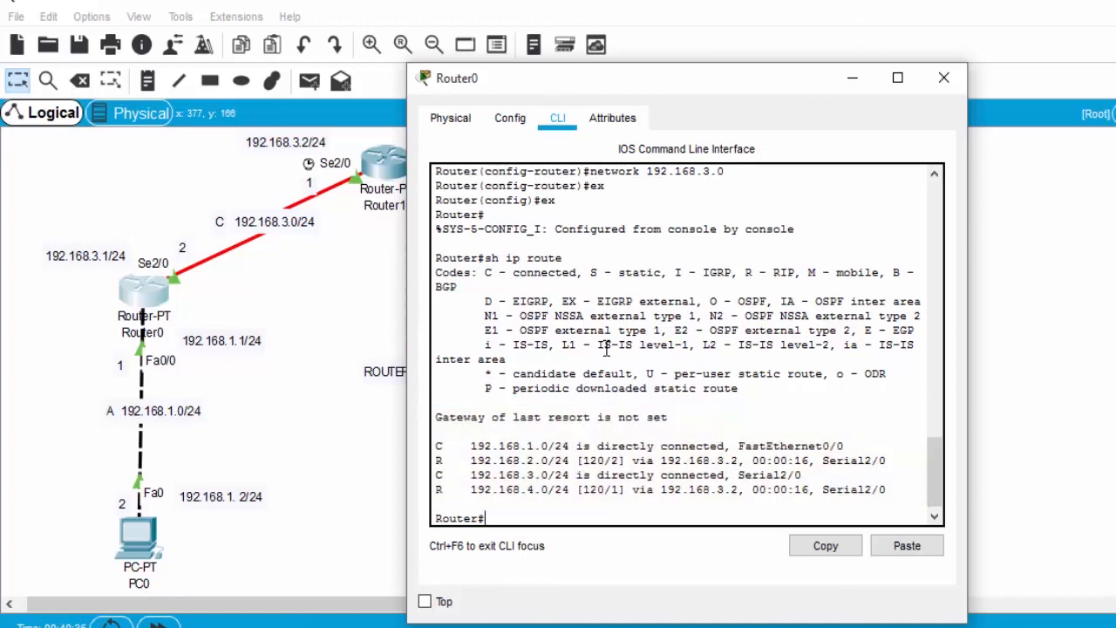
left_click(943, 78)
Open PC0's Command Prompt and ping PC1 at 192.168.2.2.
left_click(145, 533)
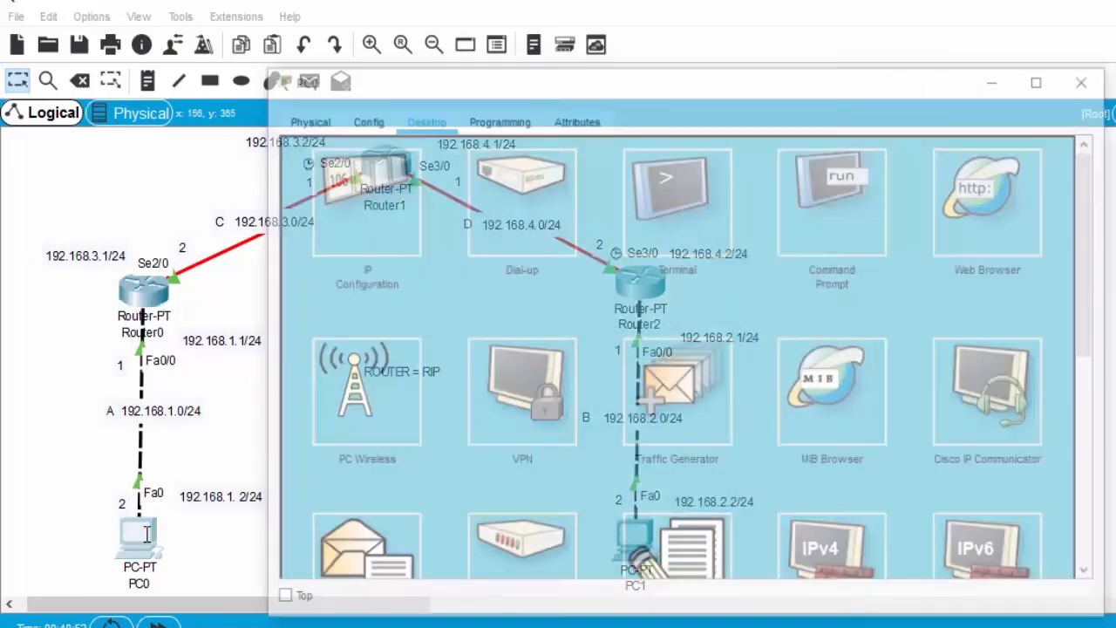
left_click(813, 208)
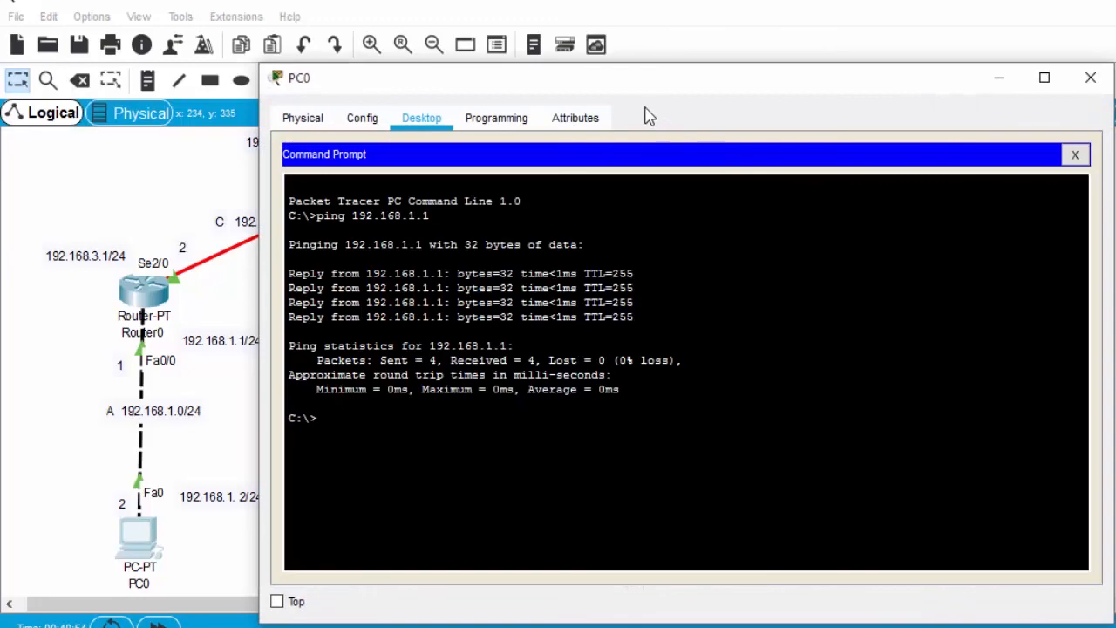
left_click_drag(605, 82, 1115, 81)
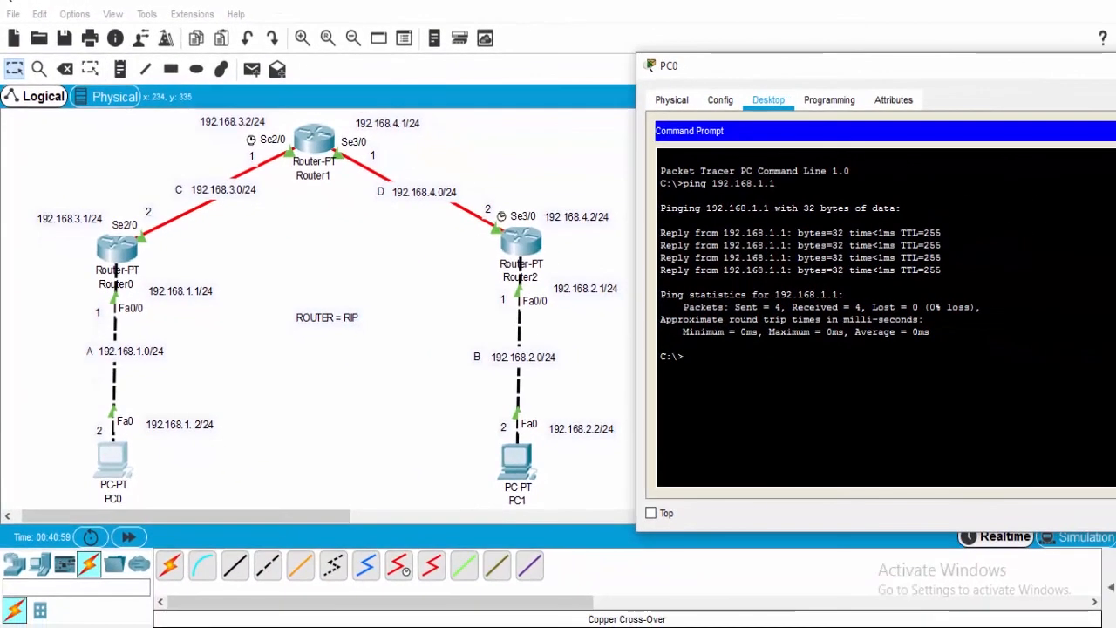
type("ping")
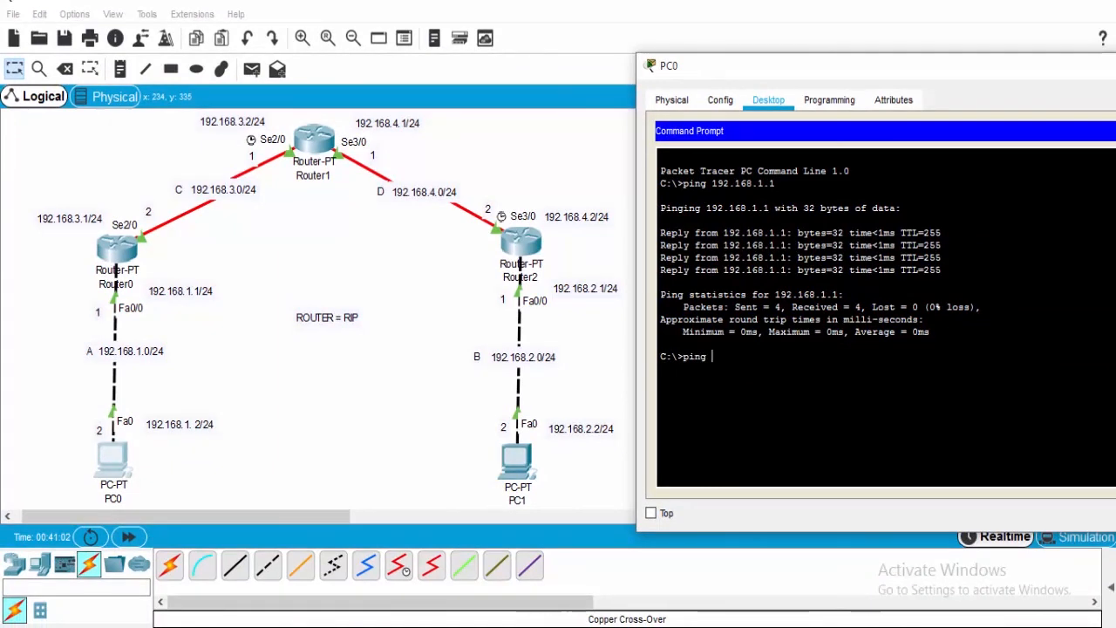
type(" 192.")
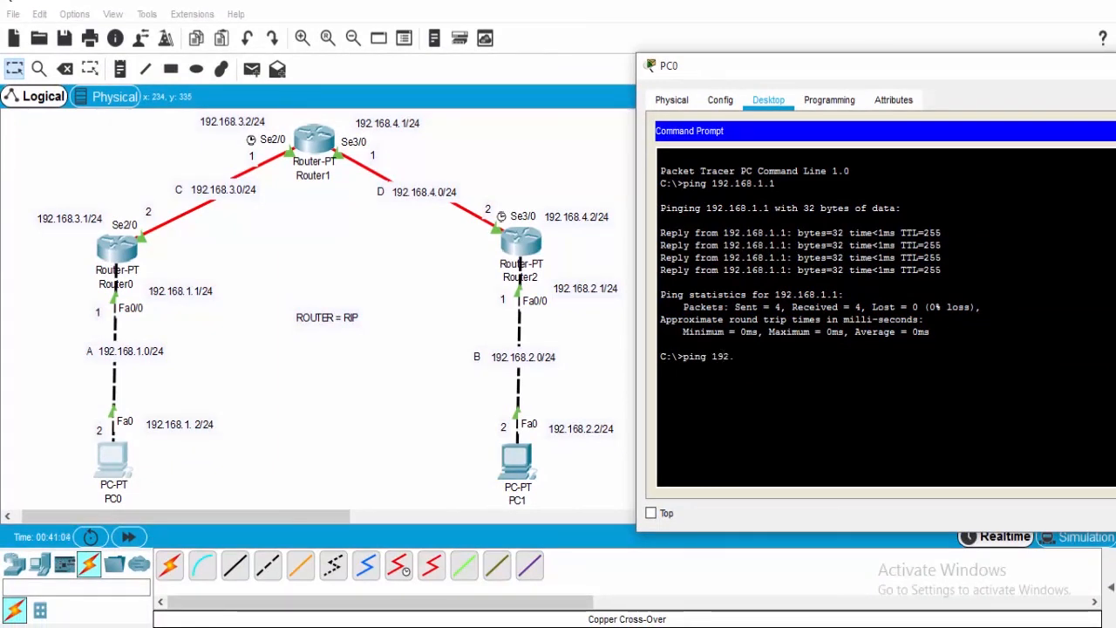
type("168.2.2")
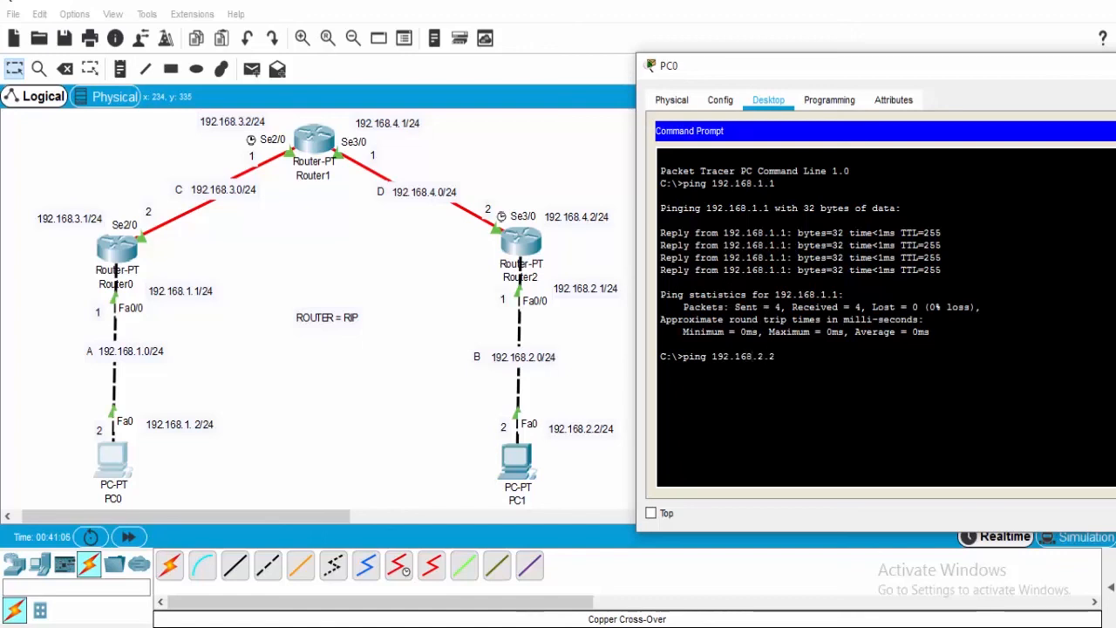
key("Return")
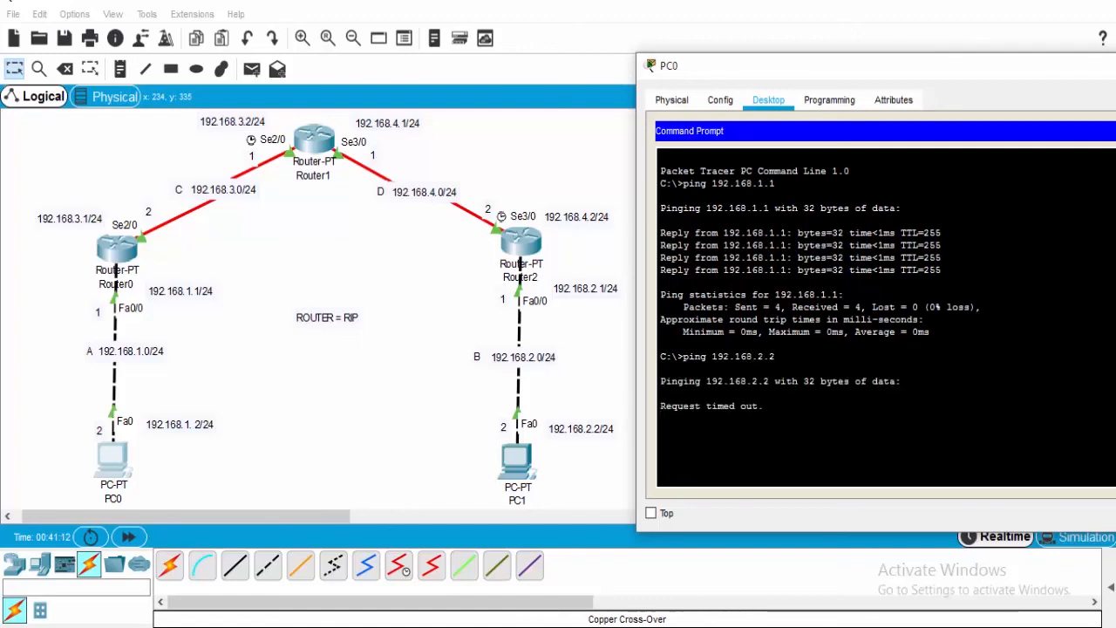